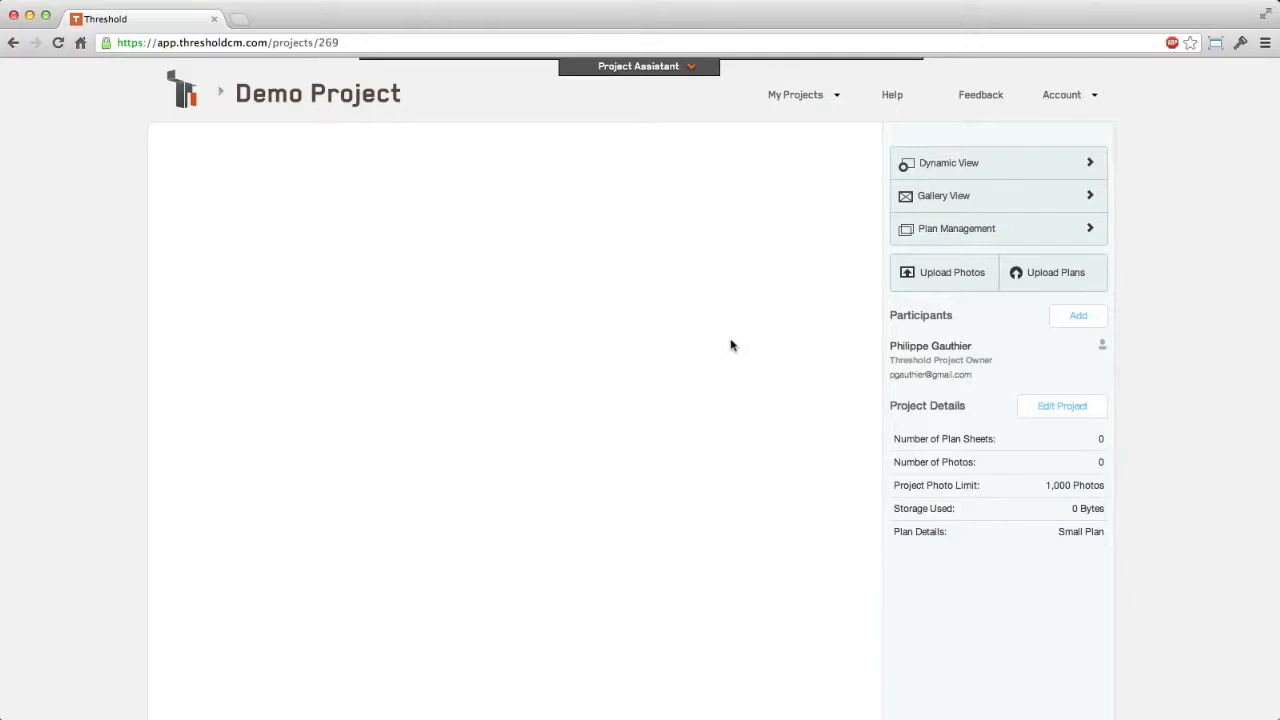
Review the Plan Management, Dynamic View, Photo Viewer and New Project Setup guidance in the Project Assistant, and close it
click(658, 74)
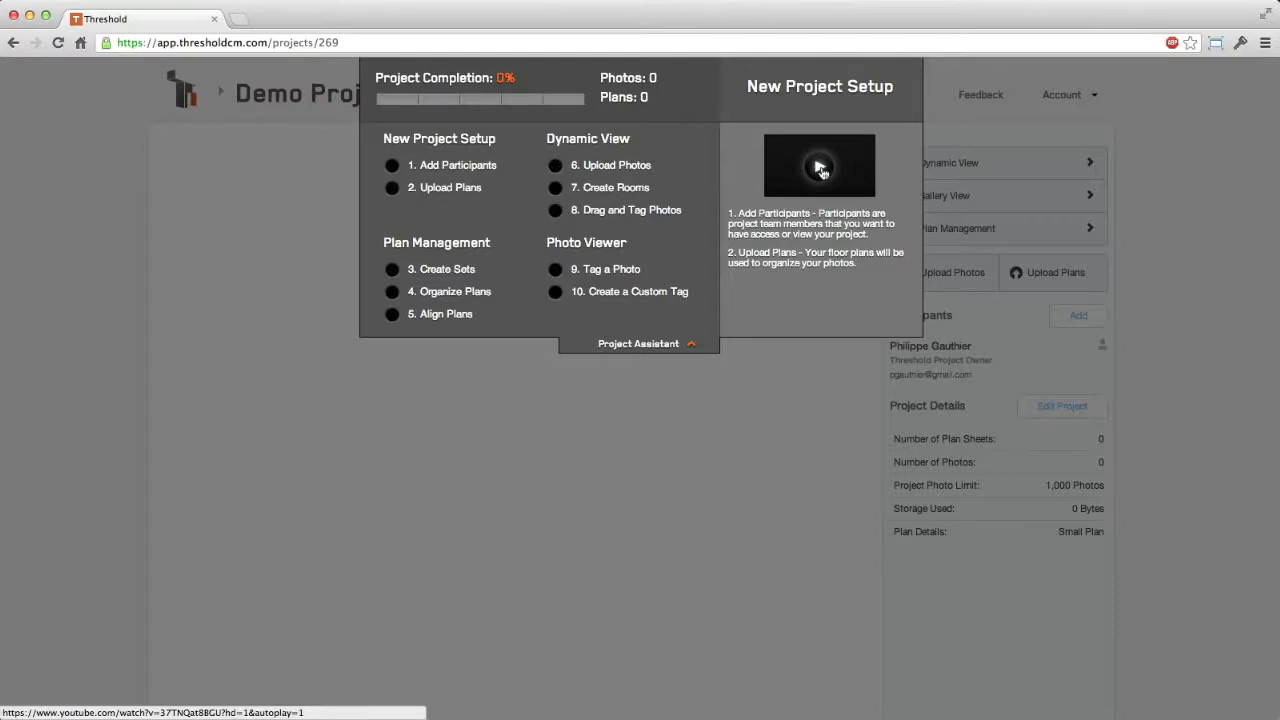
click(445, 245)
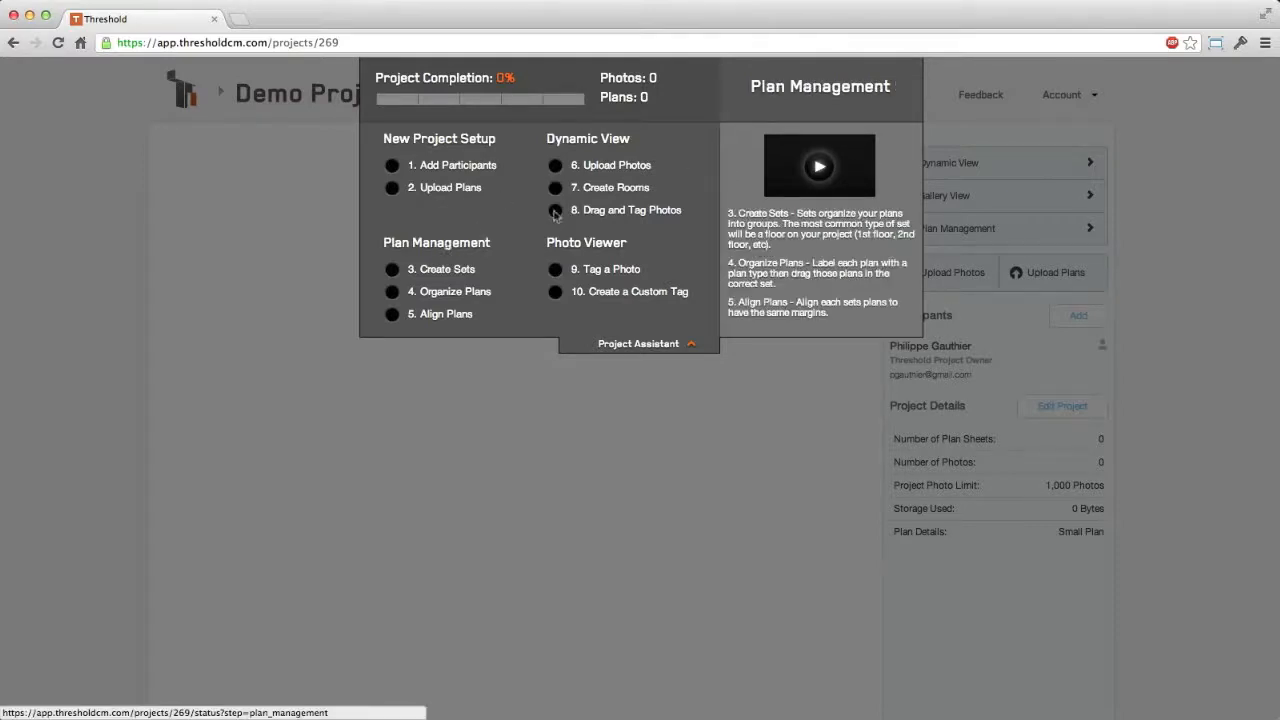
click(612, 143)
click(615, 243)
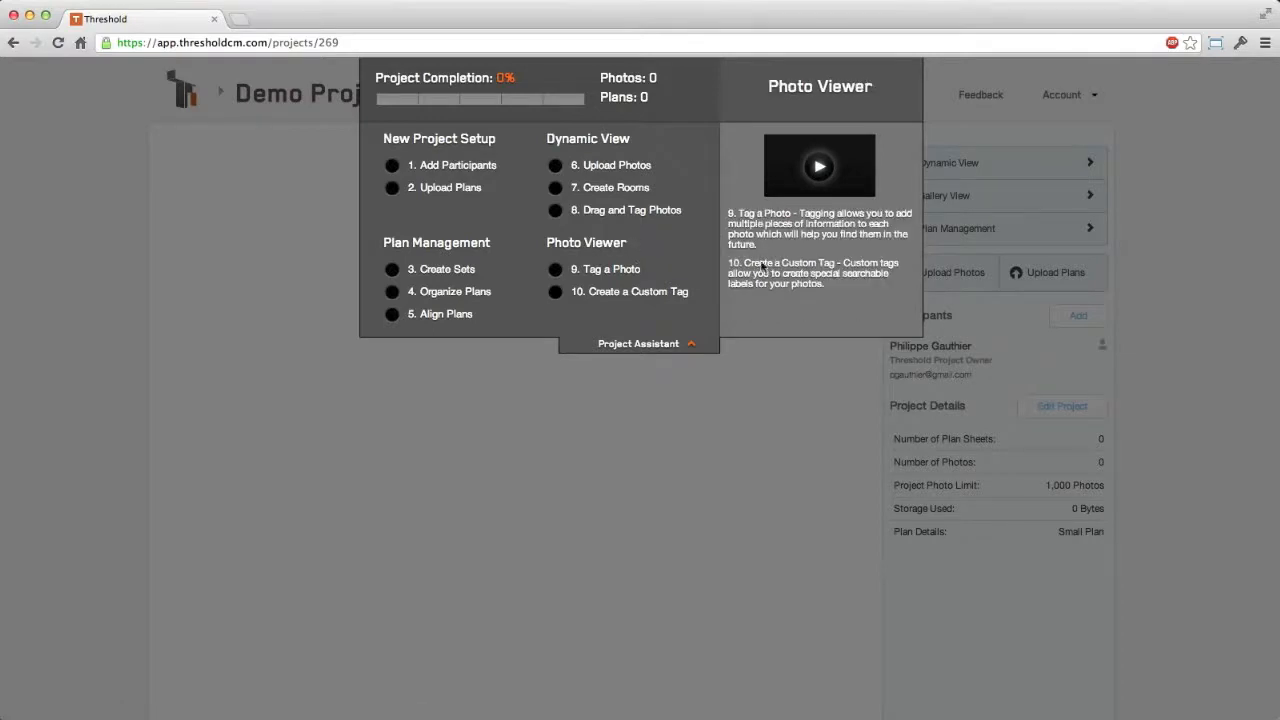
click(475, 140)
click(251, 273)
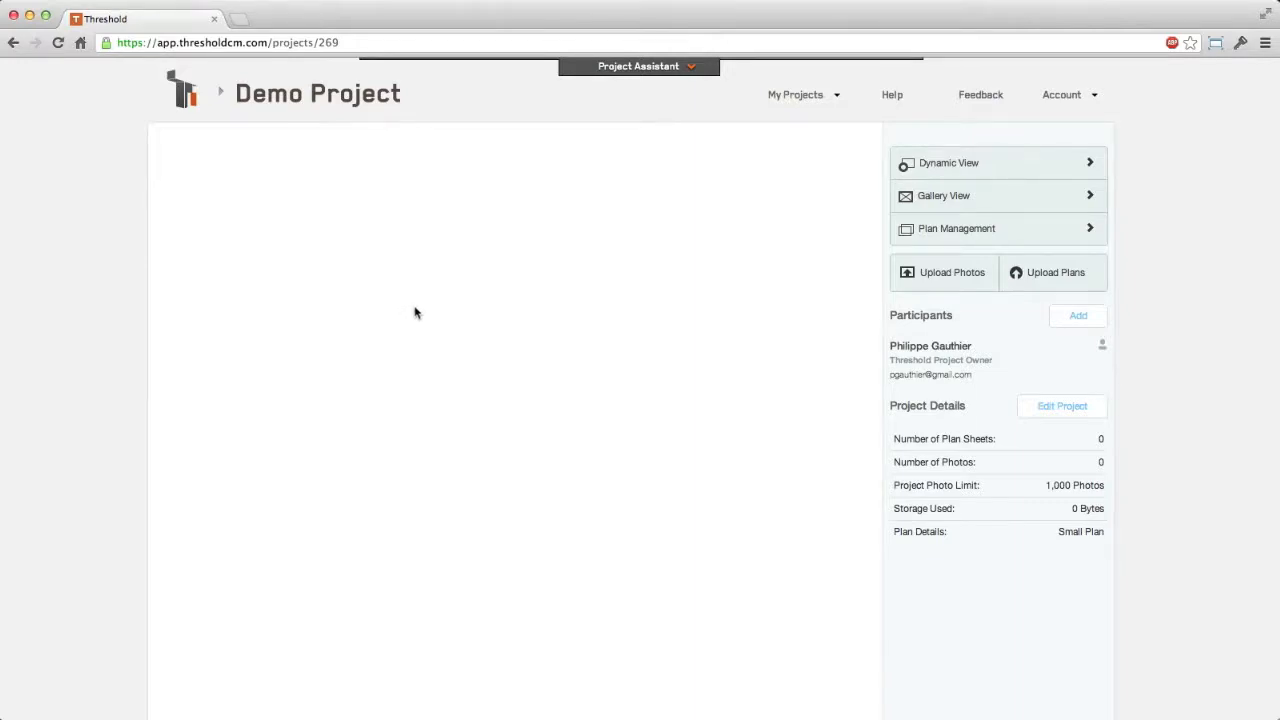
Upload the plan sheets A3.1.pdf, S3.1.pdf, S3.2.pdf and A3.2.pdf from the Plan Sheets folder to the project
click(1058, 265)
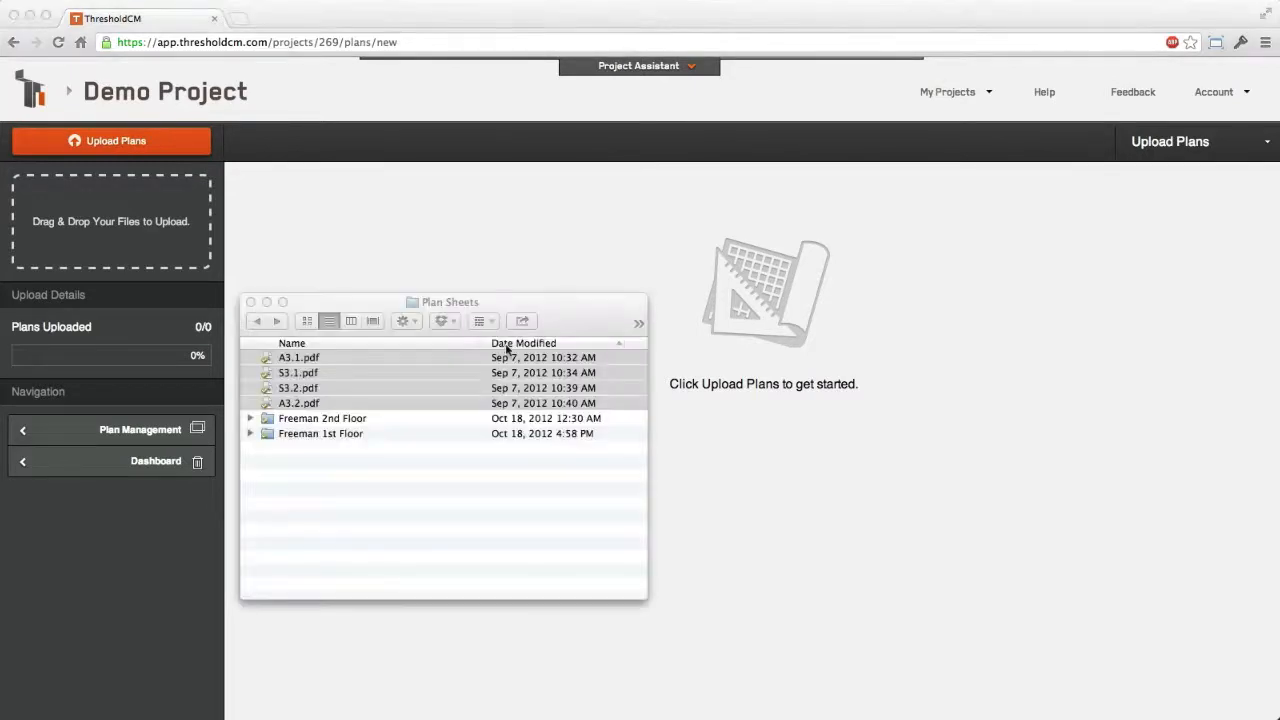
drag(296, 385, 729, 264)
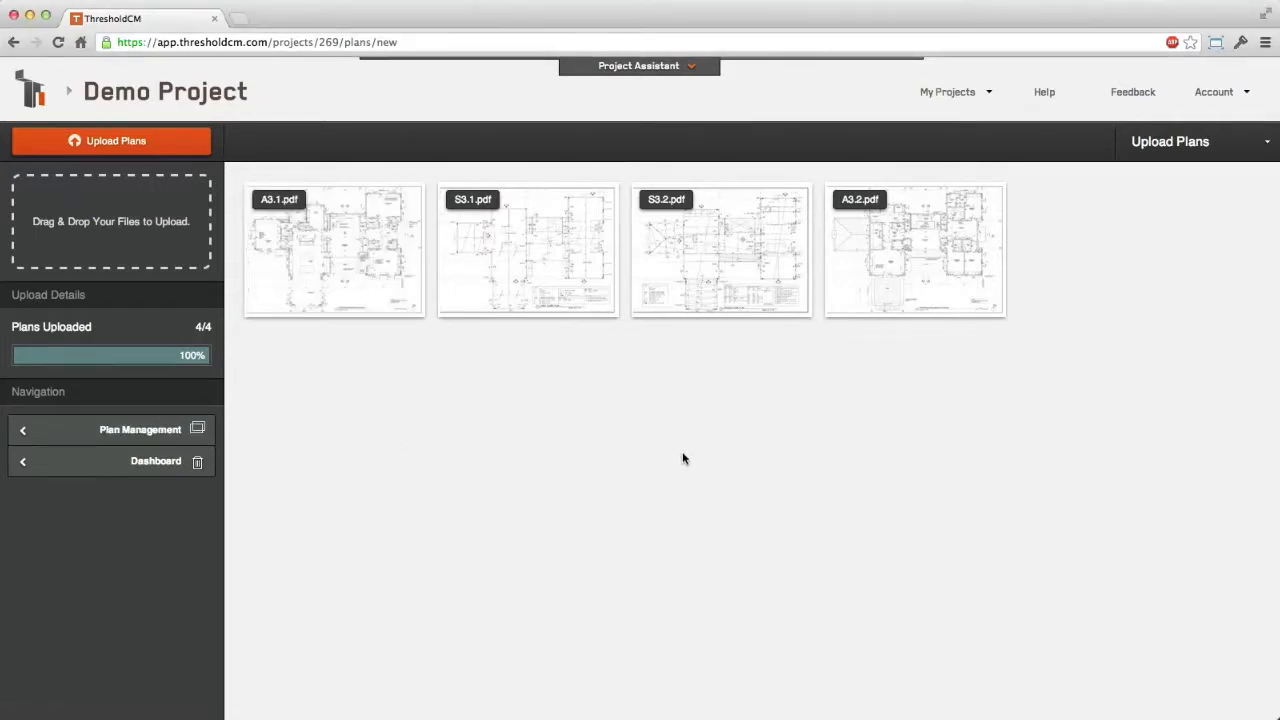
Create two plan sets named First Floor and Second Floor in Plan Management
click(1170, 152)
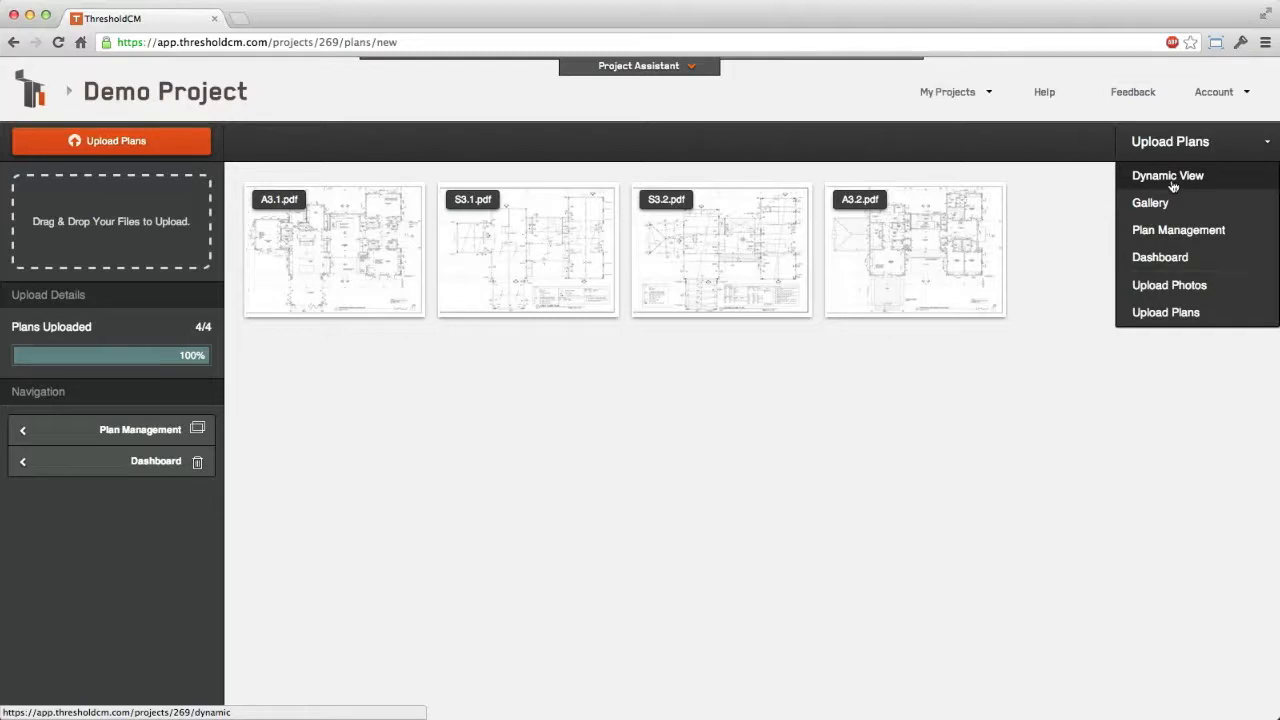
click(1160, 231)
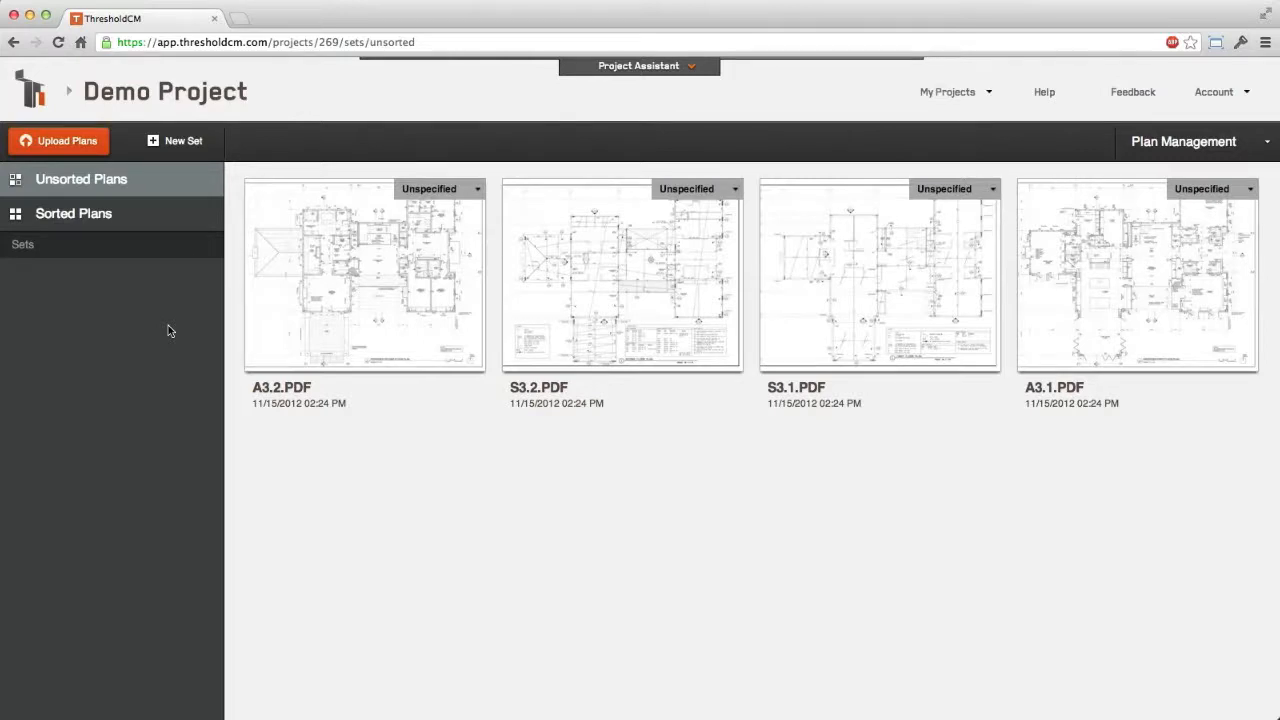
click(188, 143)
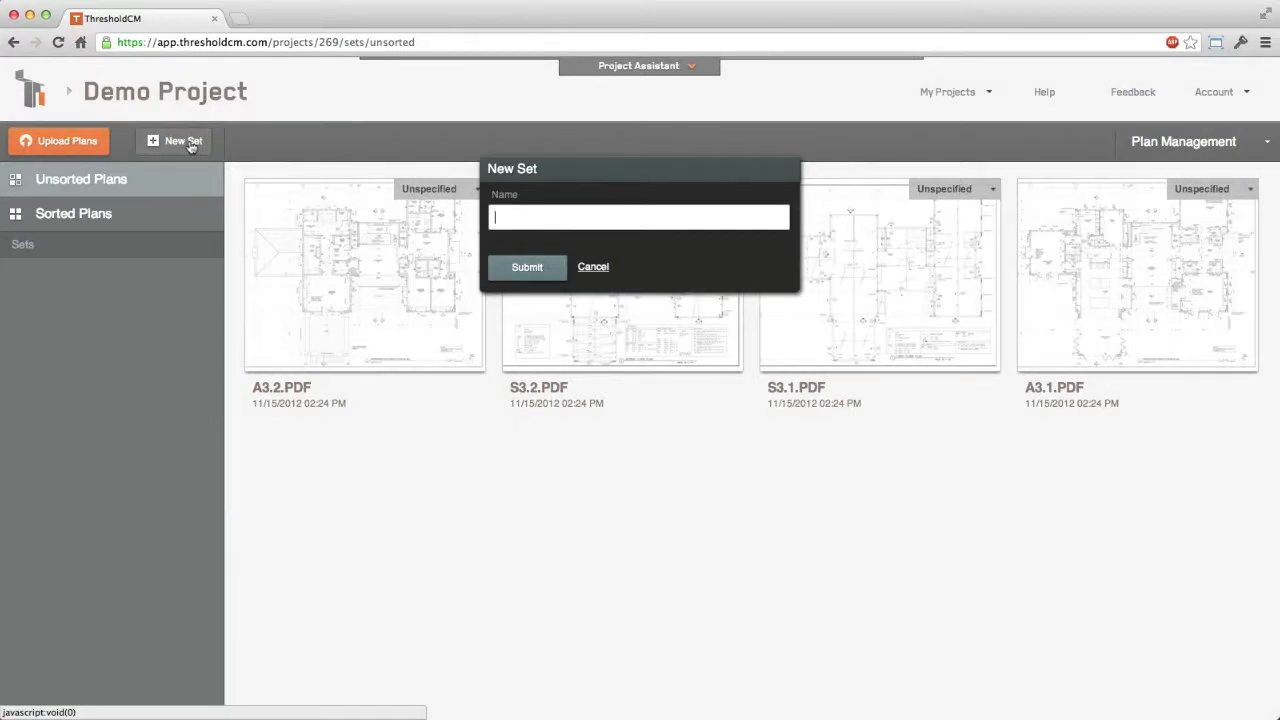
text(First Floor)
key(Return)
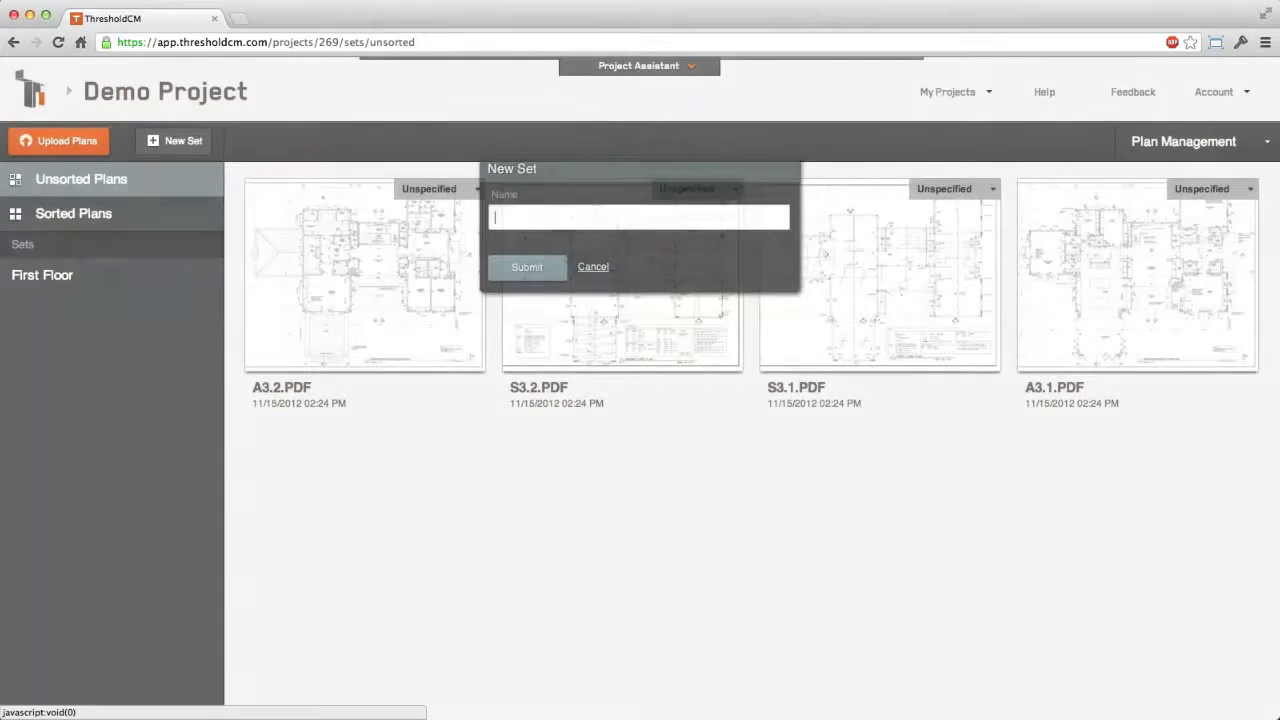
click(177, 145)
text(Second Floor)
key(Return)
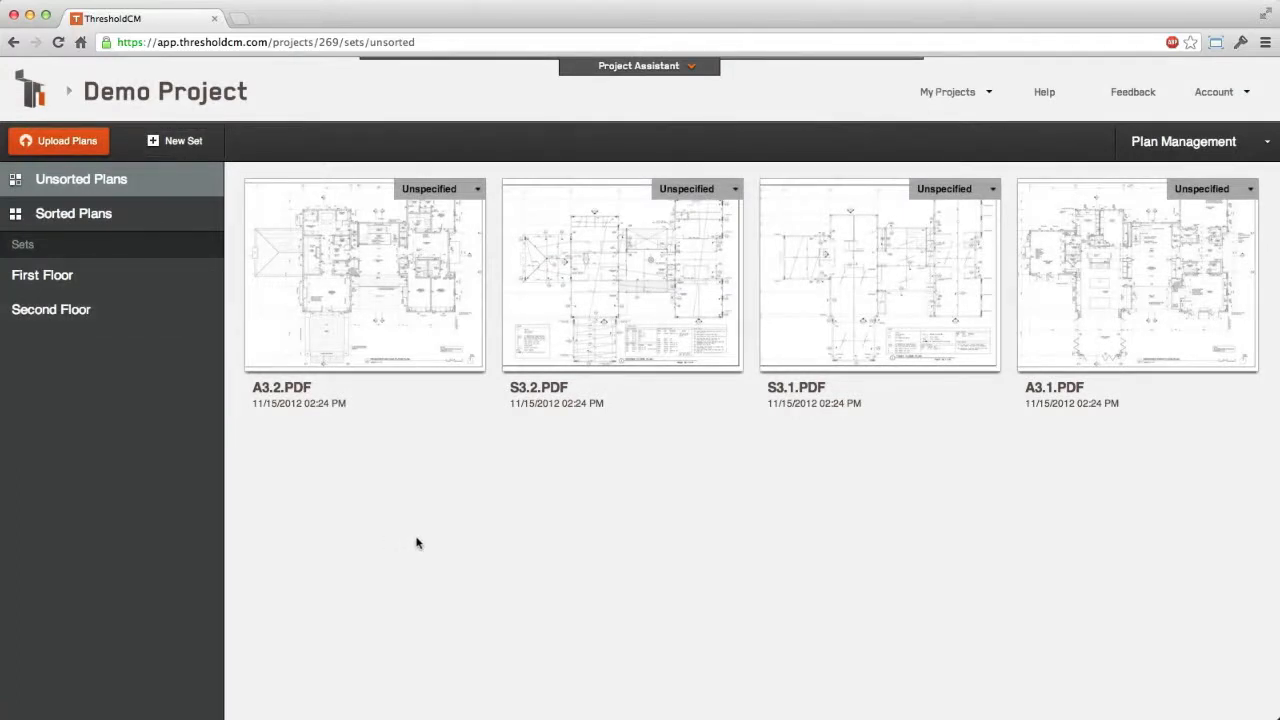
Sort plans A3.2 and S3.2 into the Second Floor set and S3.1 and A3.1 into the First Floor set
drag(402, 283, 116, 322)
drag(414, 277, 104, 311)
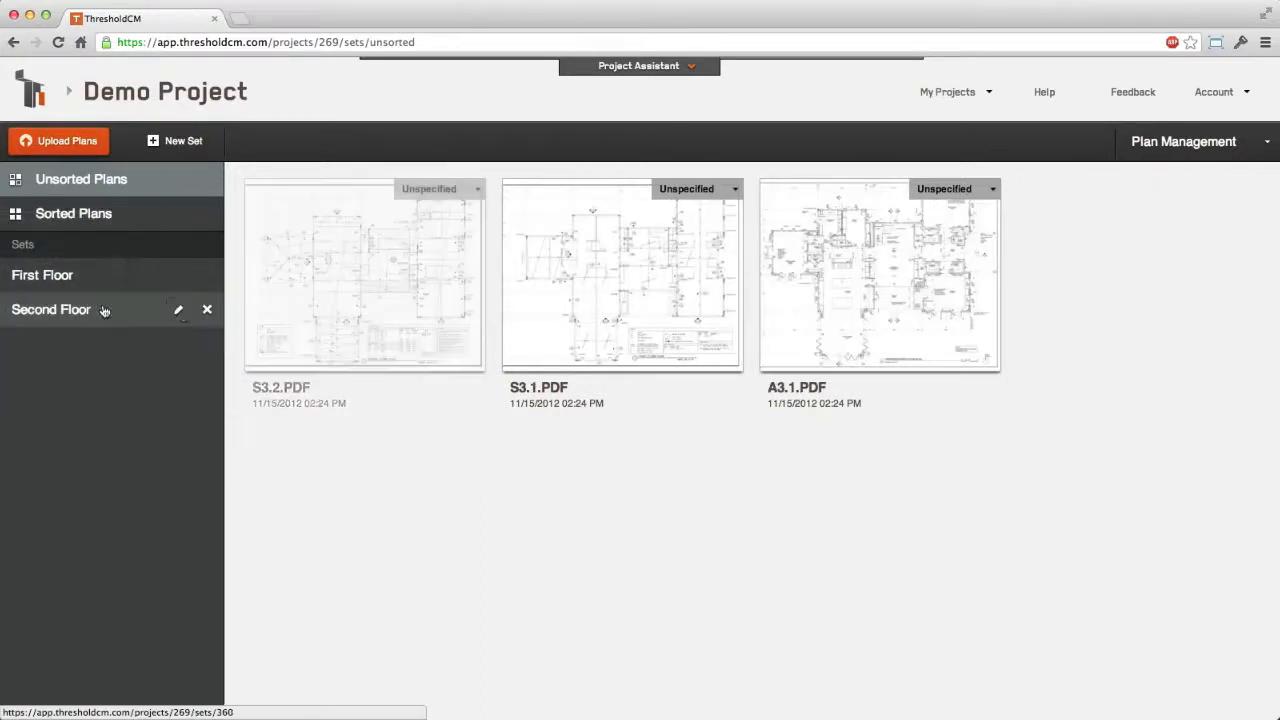
drag(343, 249, 79, 276)
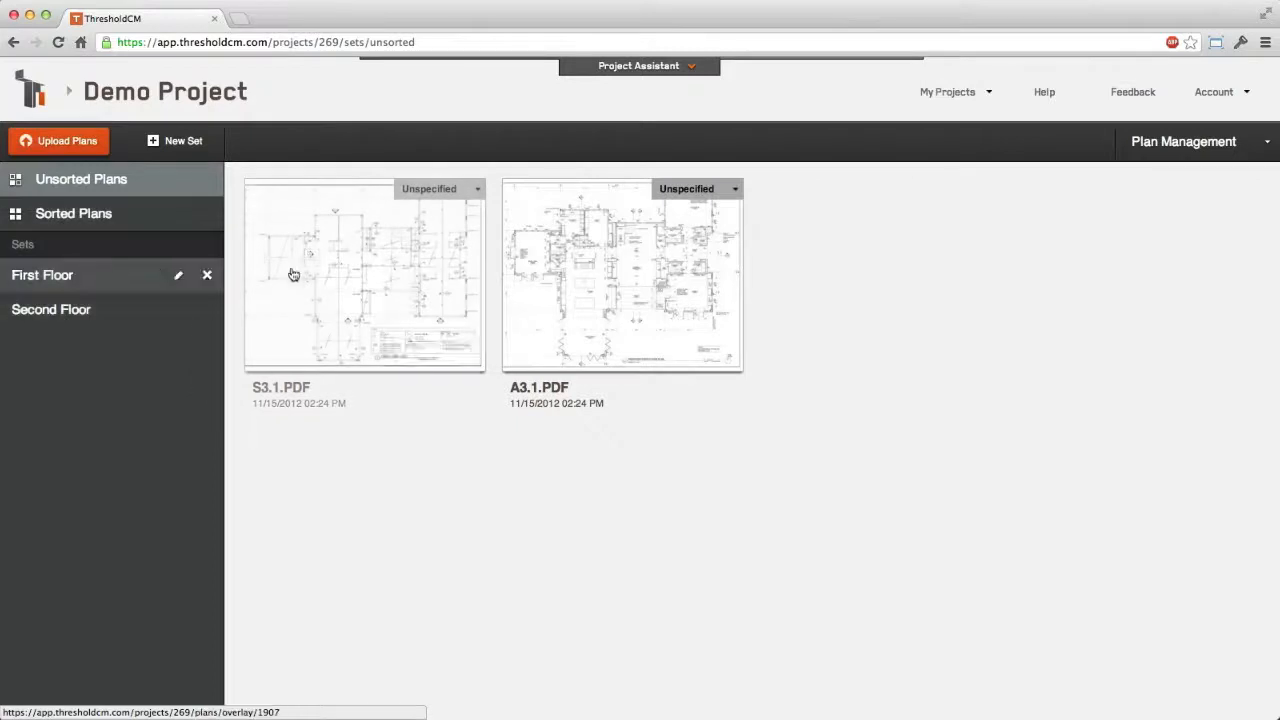
drag(380, 260, 148, 275)
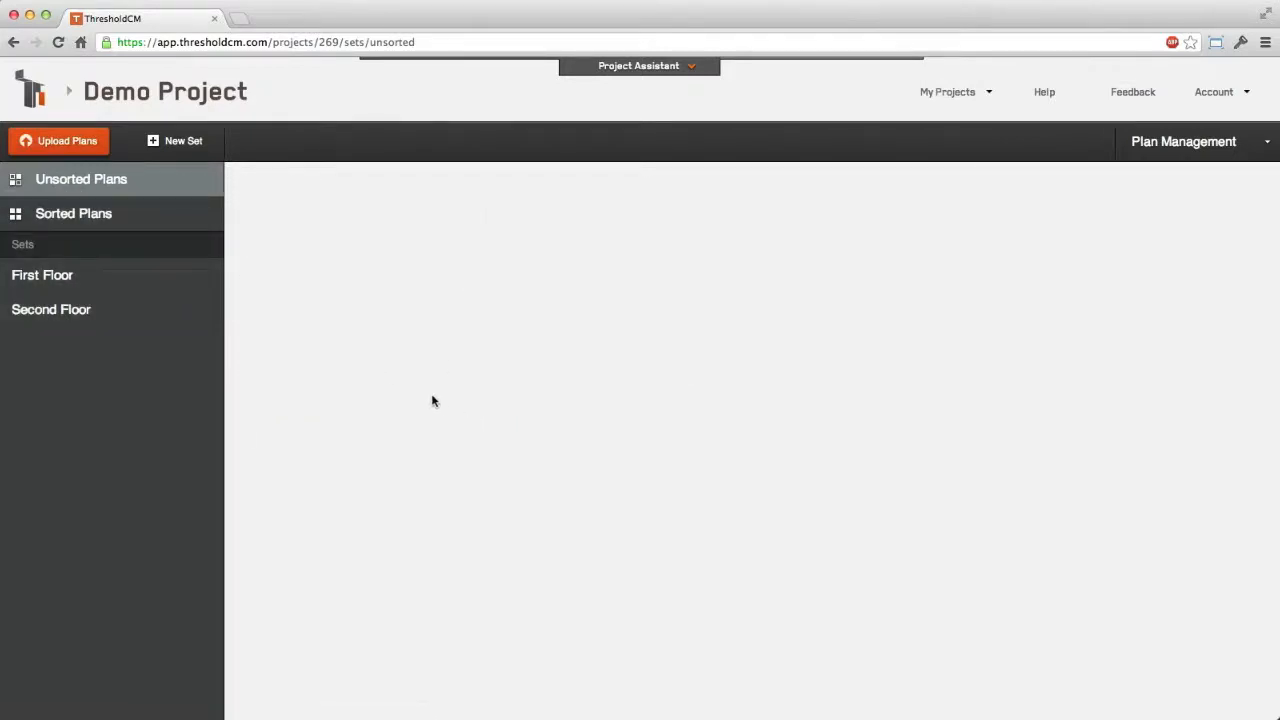
In the First Floor set, set the plan type of S3.1 to Structural and of A3.1 to Architectural
click(82, 277)
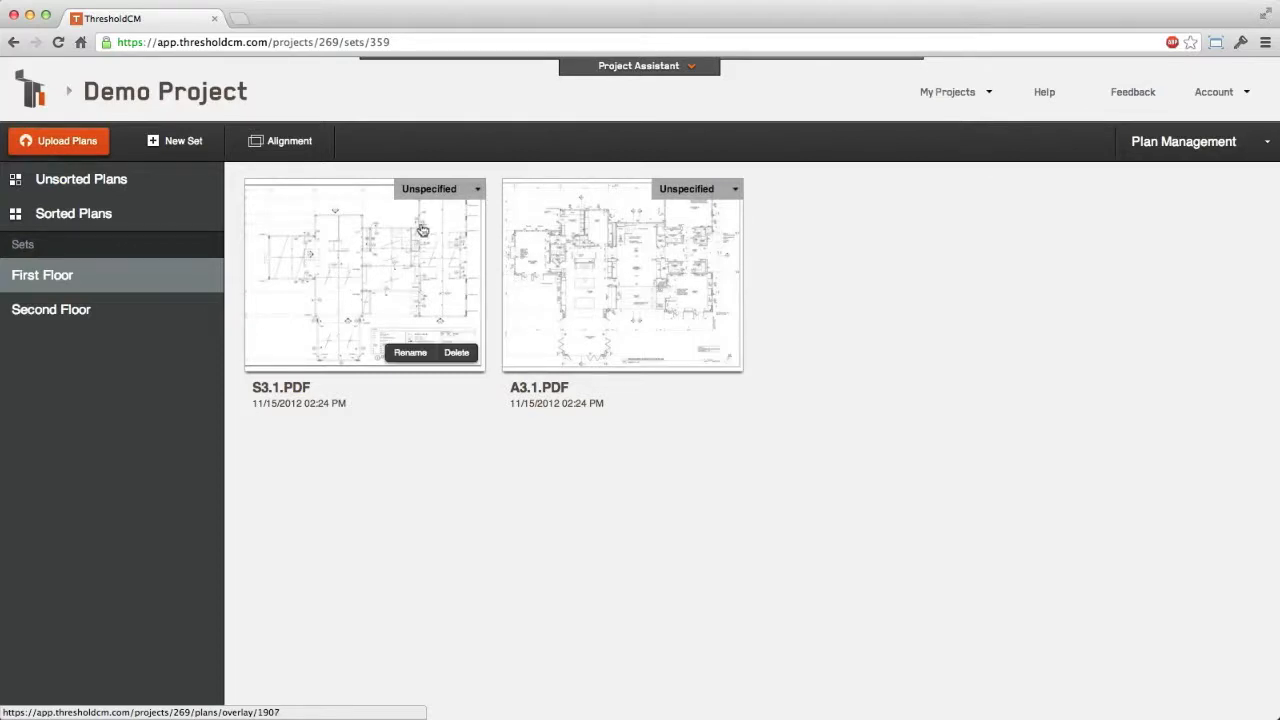
click(432, 191)
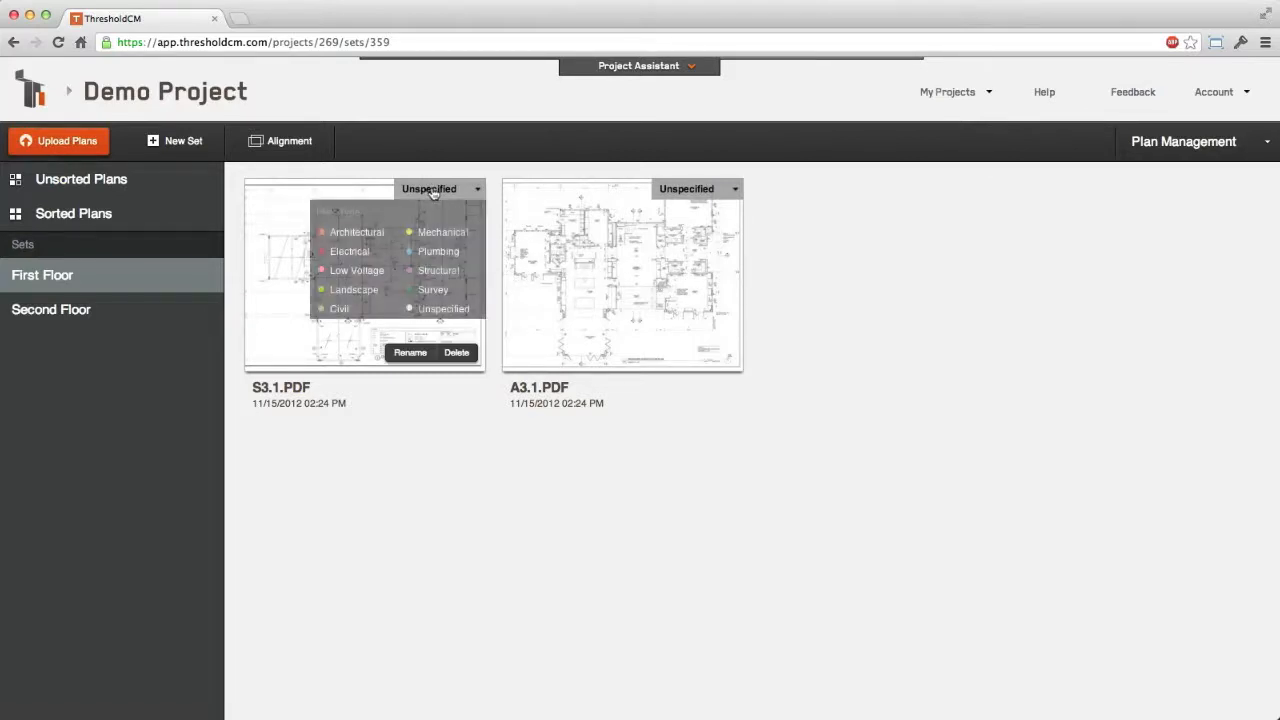
click(446, 279)
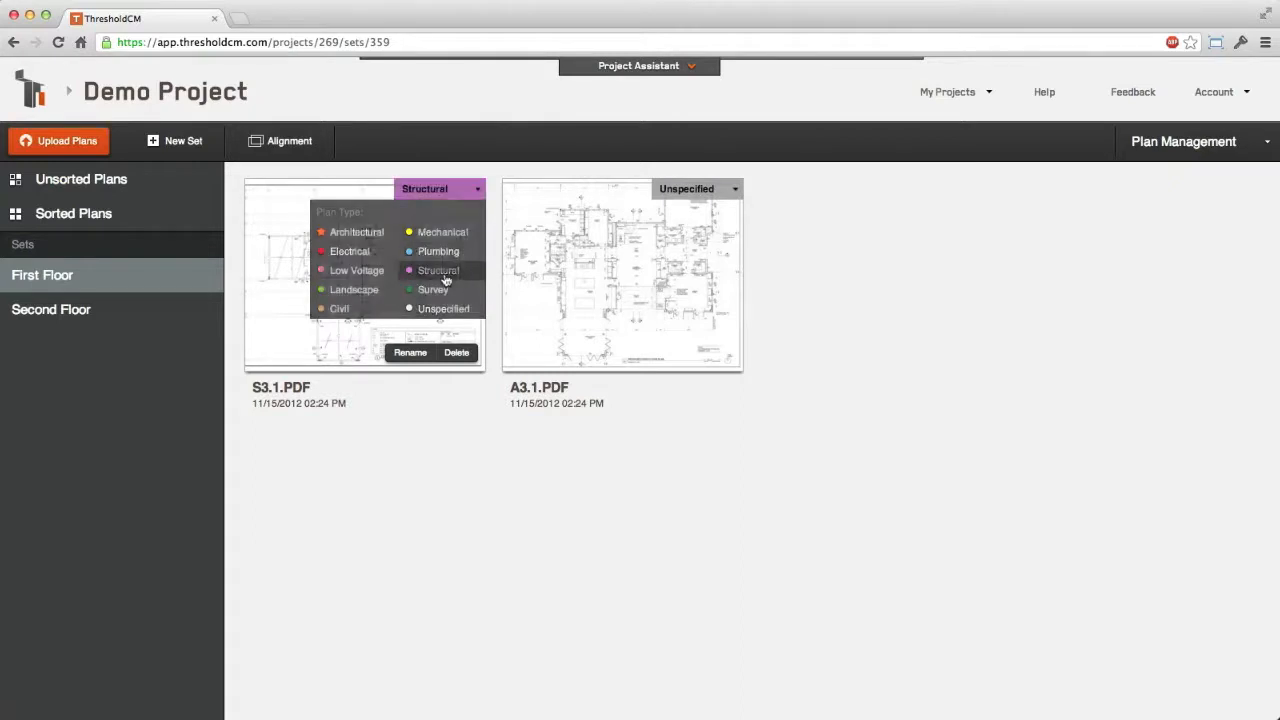
click(713, 193)
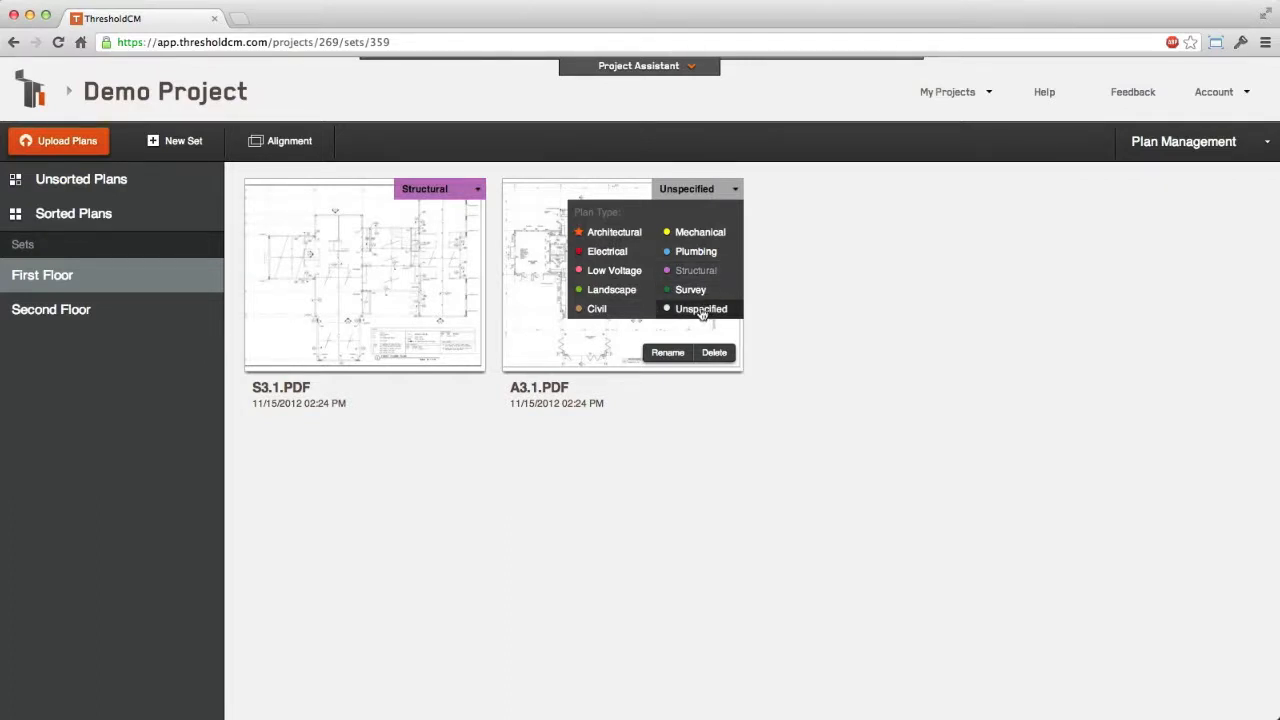
click(607, 236)
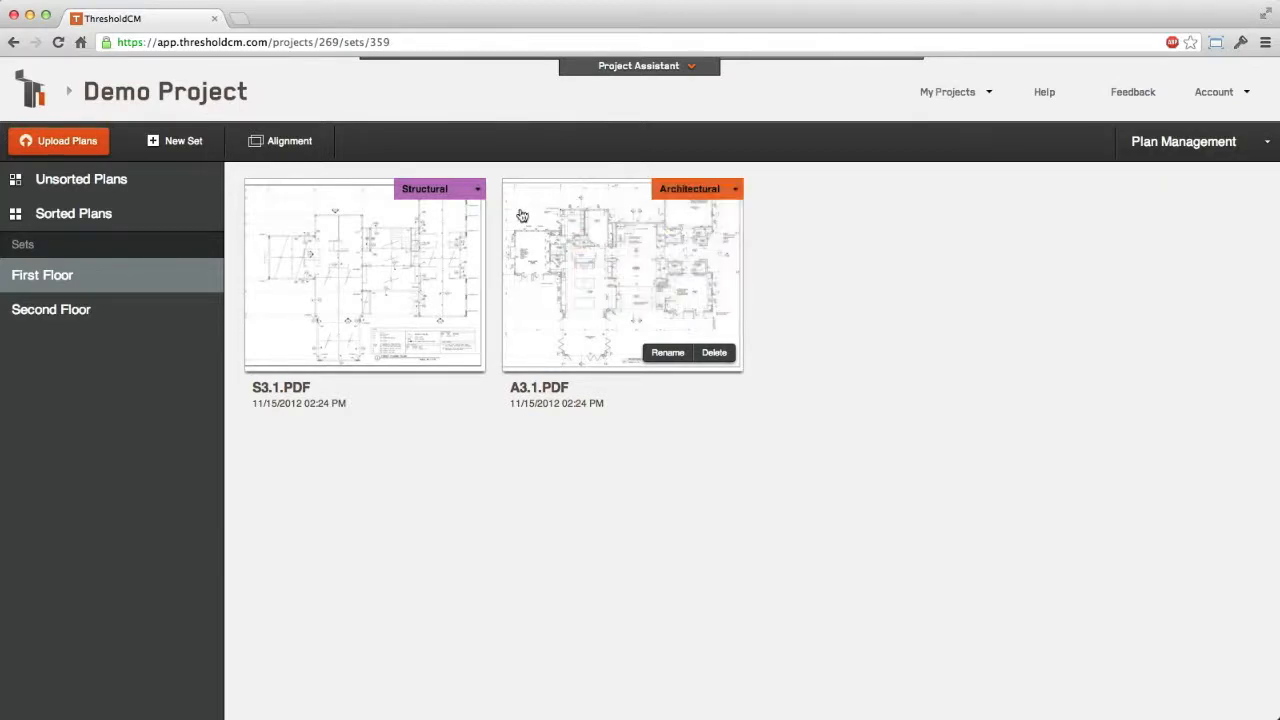
Unlock structural plan S3.1, align it over architectural plan A3.1, save the alignment and return to the First Floor set
click(283, 141)
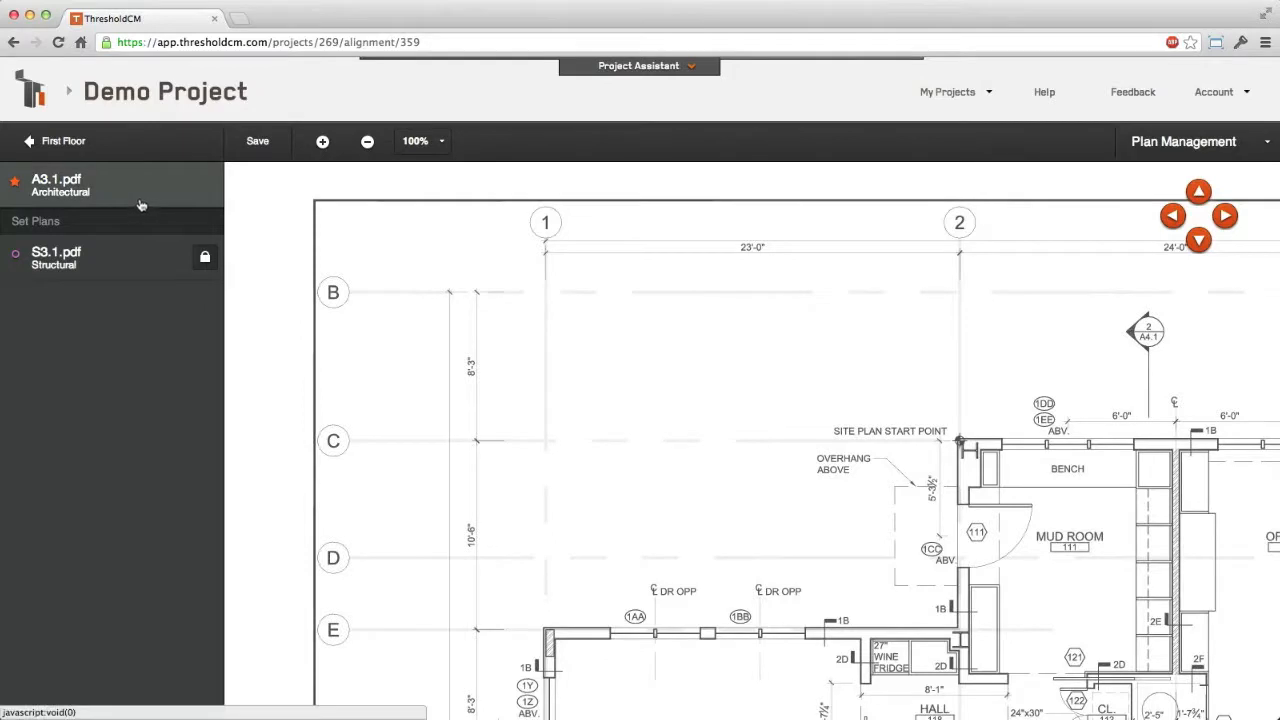
click(145, 258)
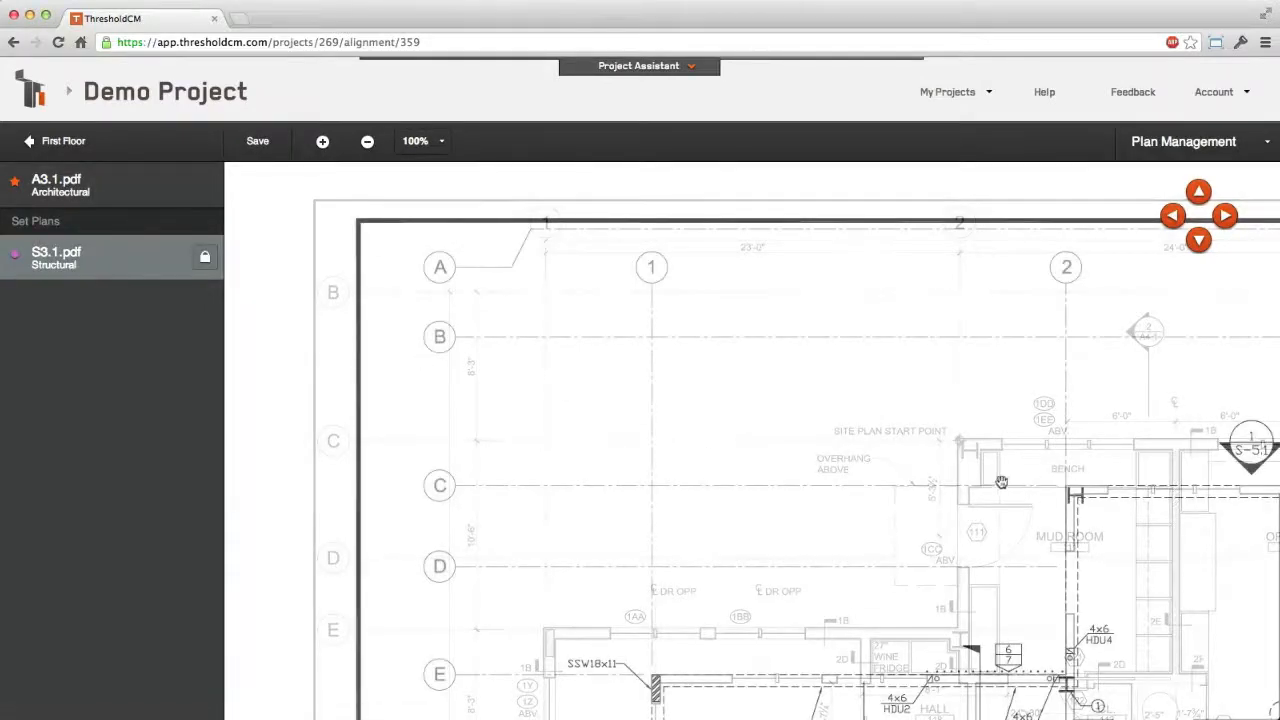
drag(1052, 525, 718, 396)
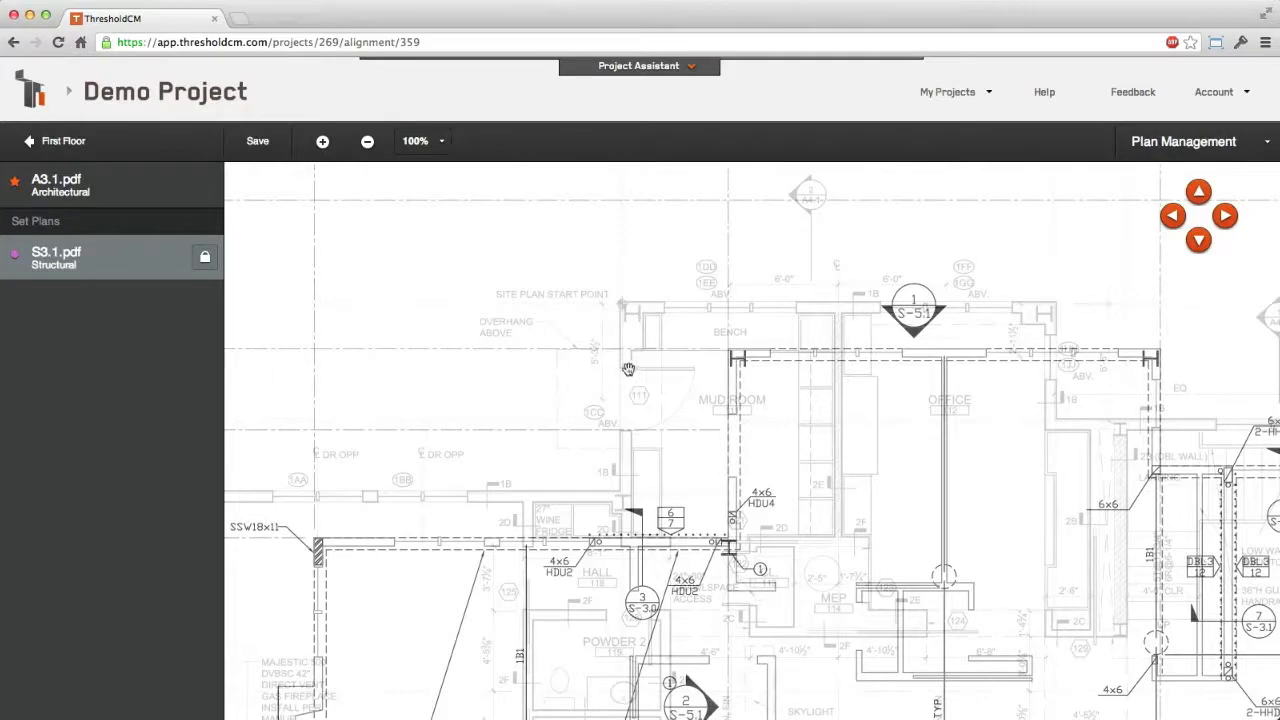
click(205, 259)
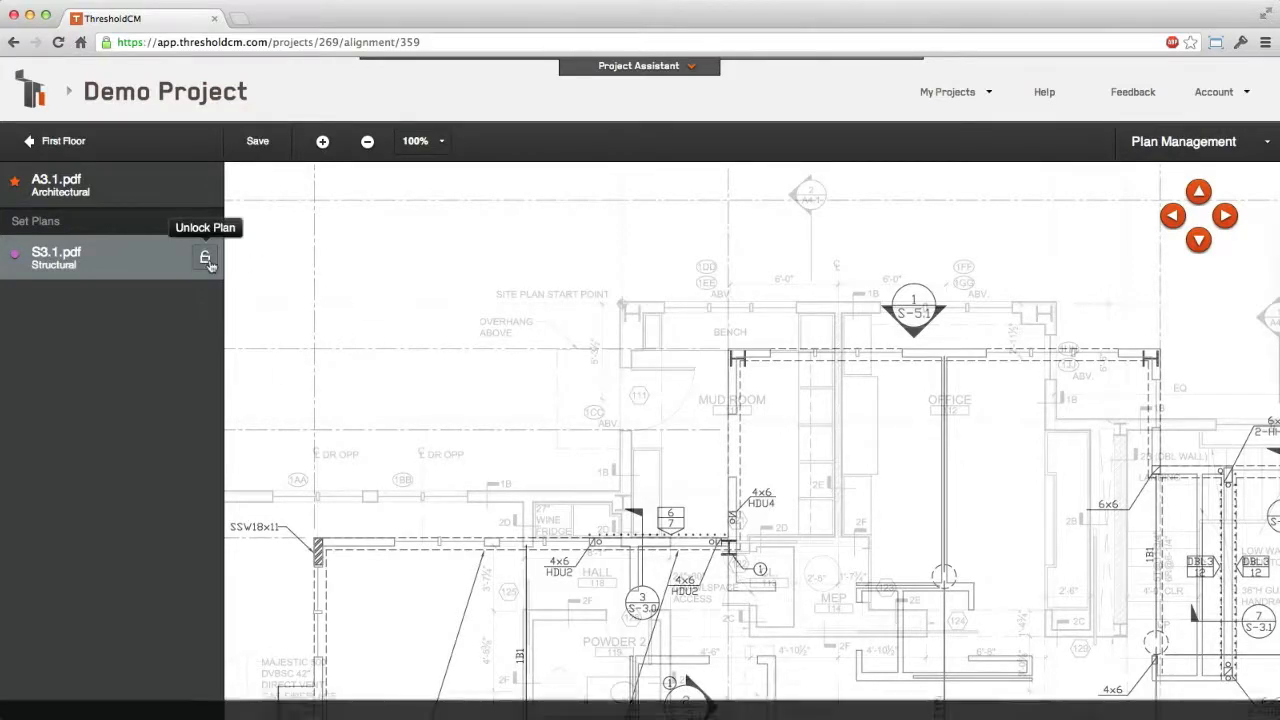
drag(810, 436, 702, 387)
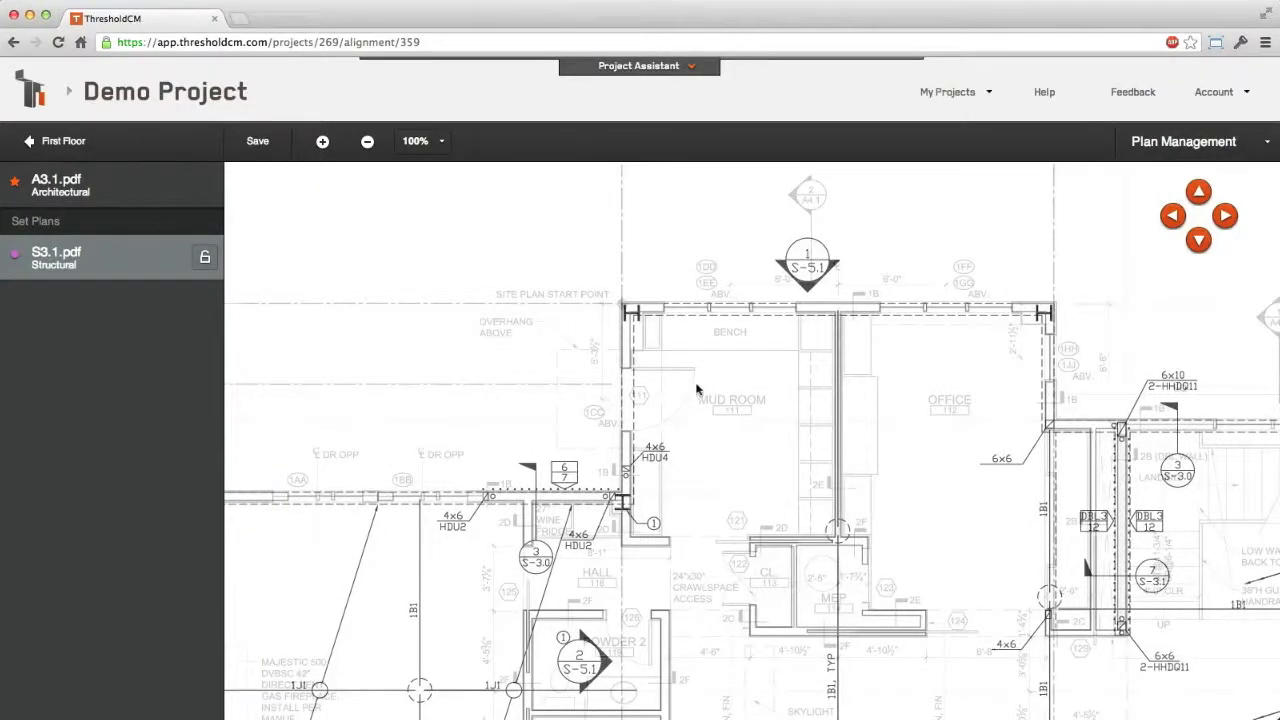
click(257, 145)
click(66, 145)
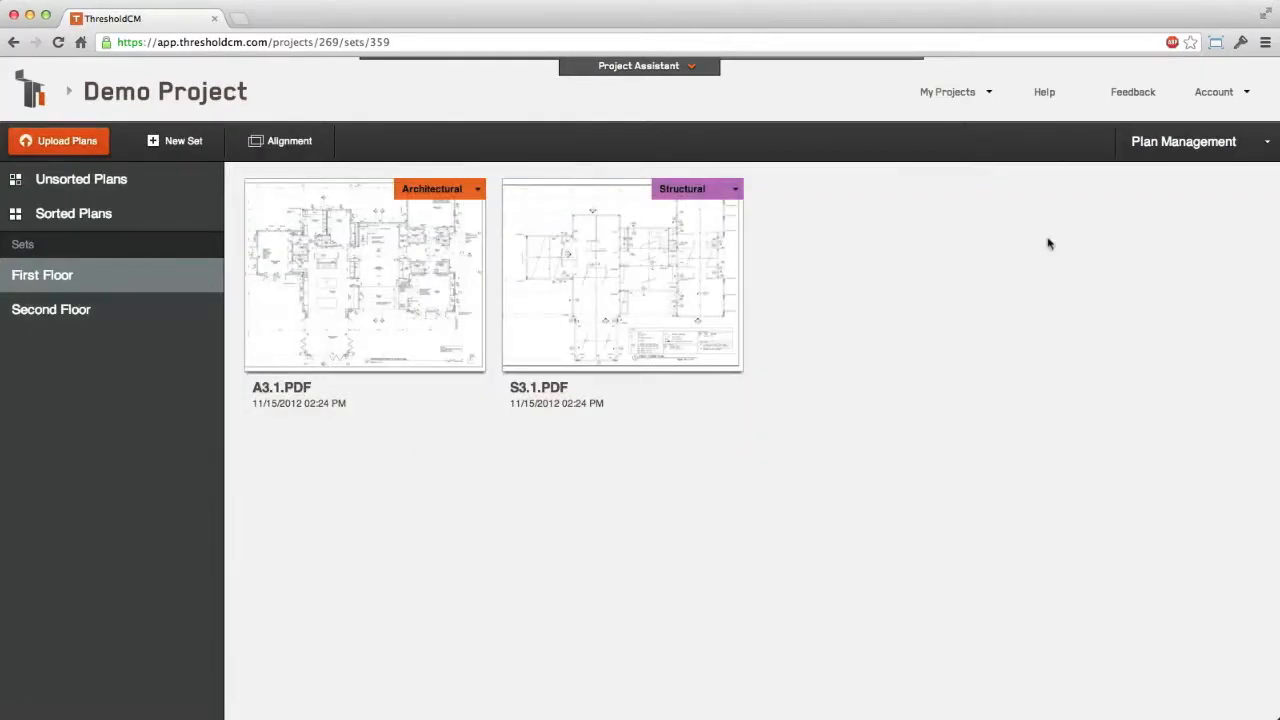
Add a room named Mud Room at room 111 on the First Floor architectural plan in Dynamic View
click(1177, 142)
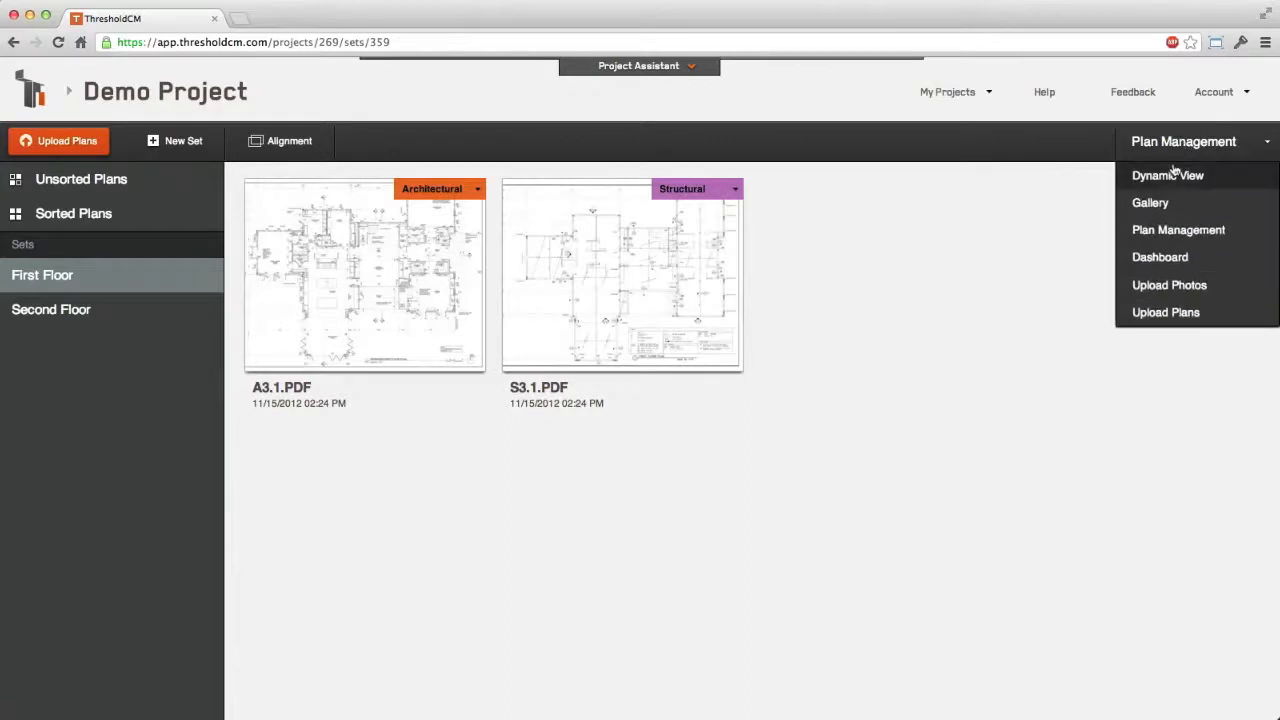
click(1175, 180)
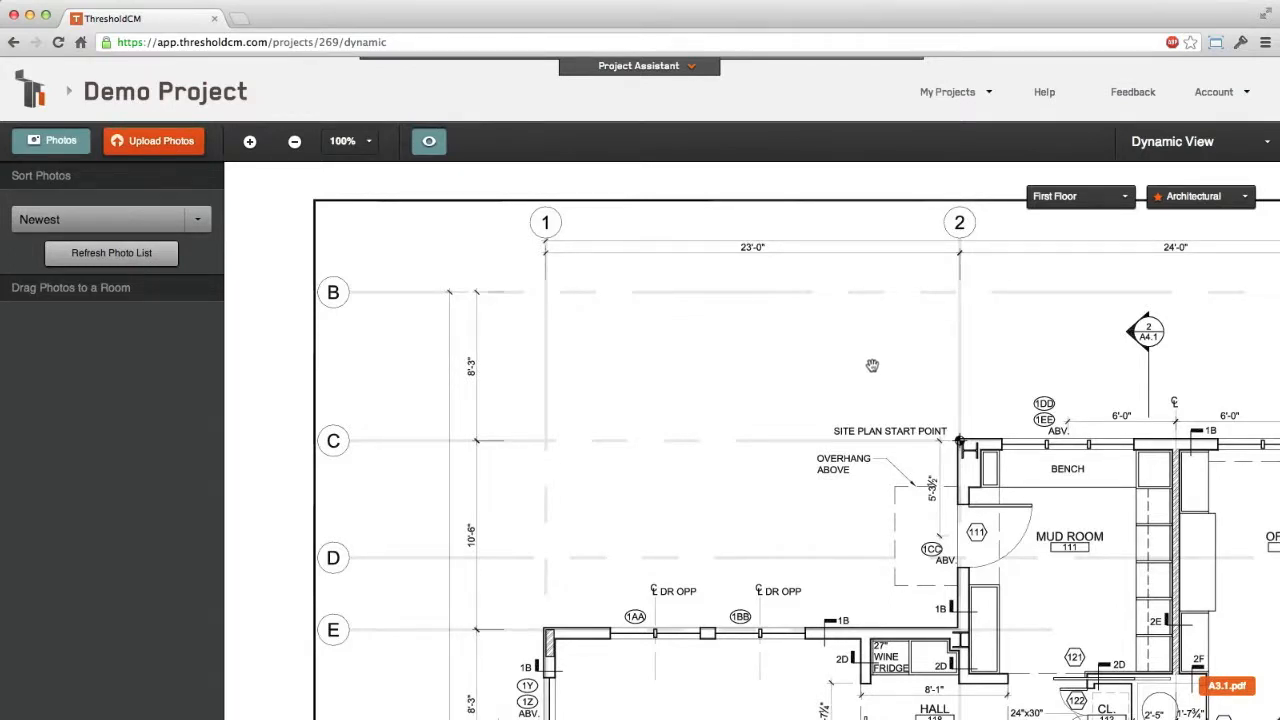
drag(1001, 553, 858, 381)
right_click(925, 390)
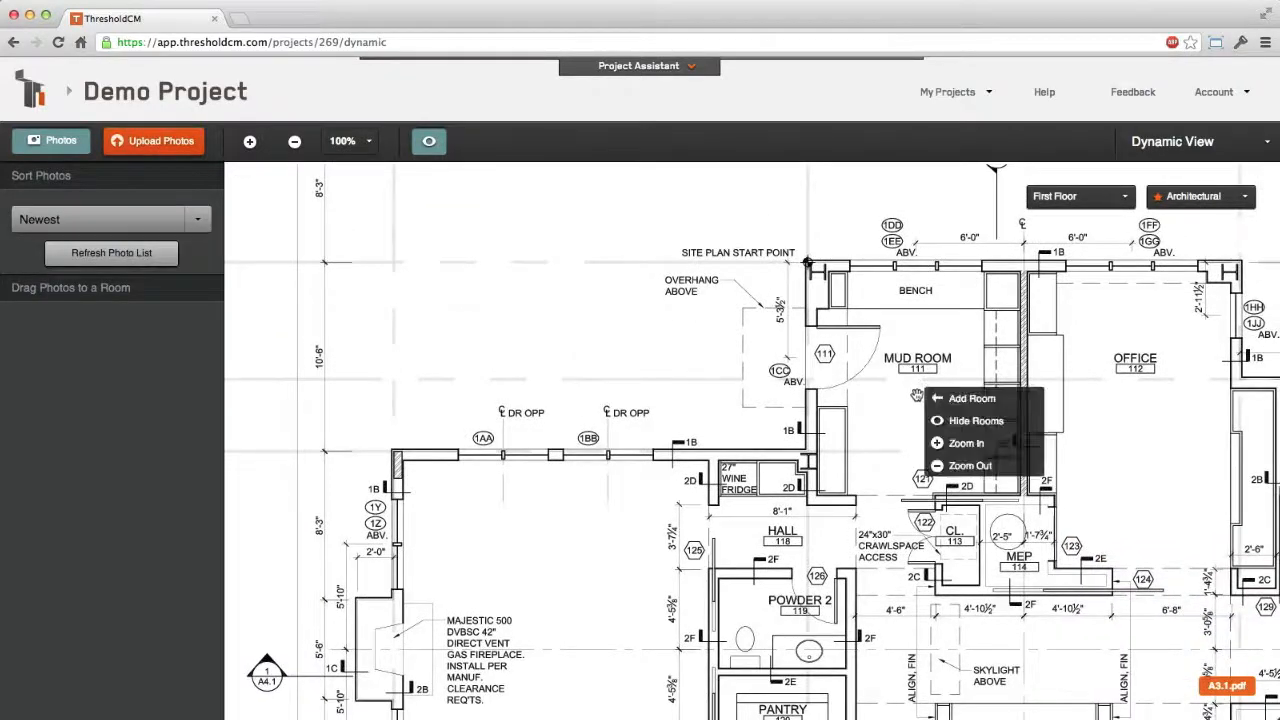
click(960, 398)
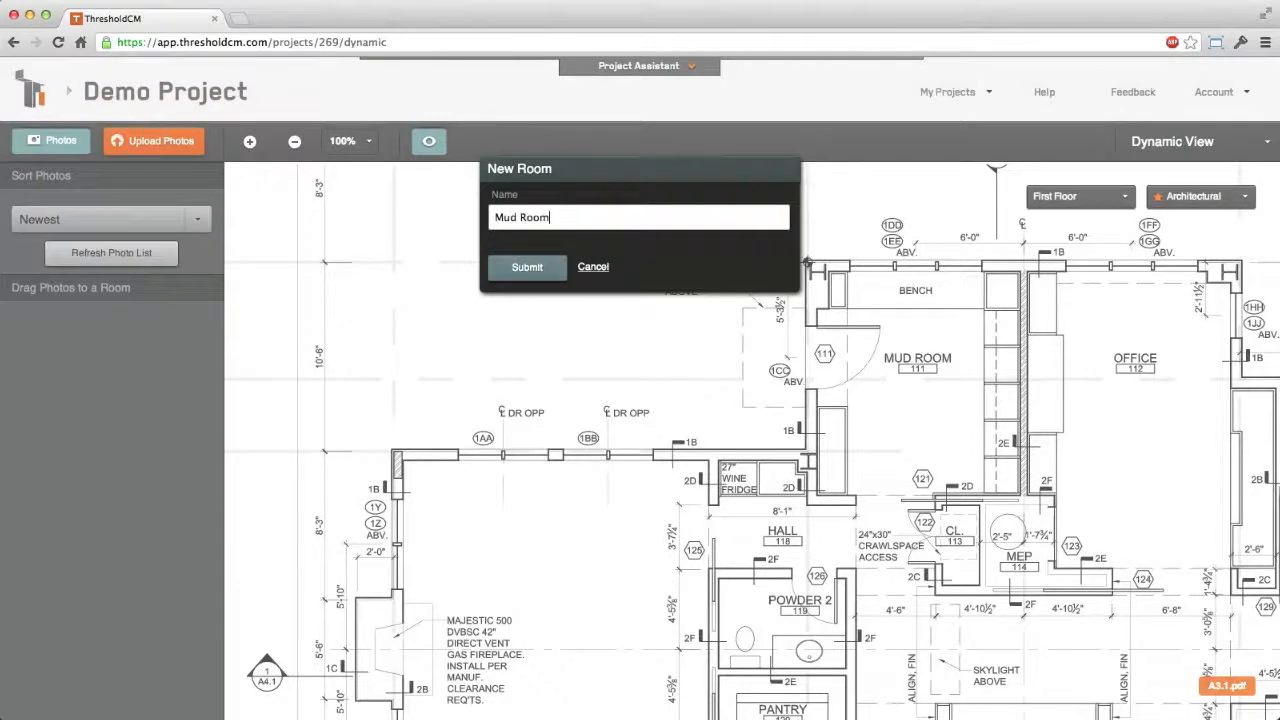
key(Return)
Add a named room marker inside the Media / Game Room on the First Floor architectural plan
drag(765, 530, 773, 323)
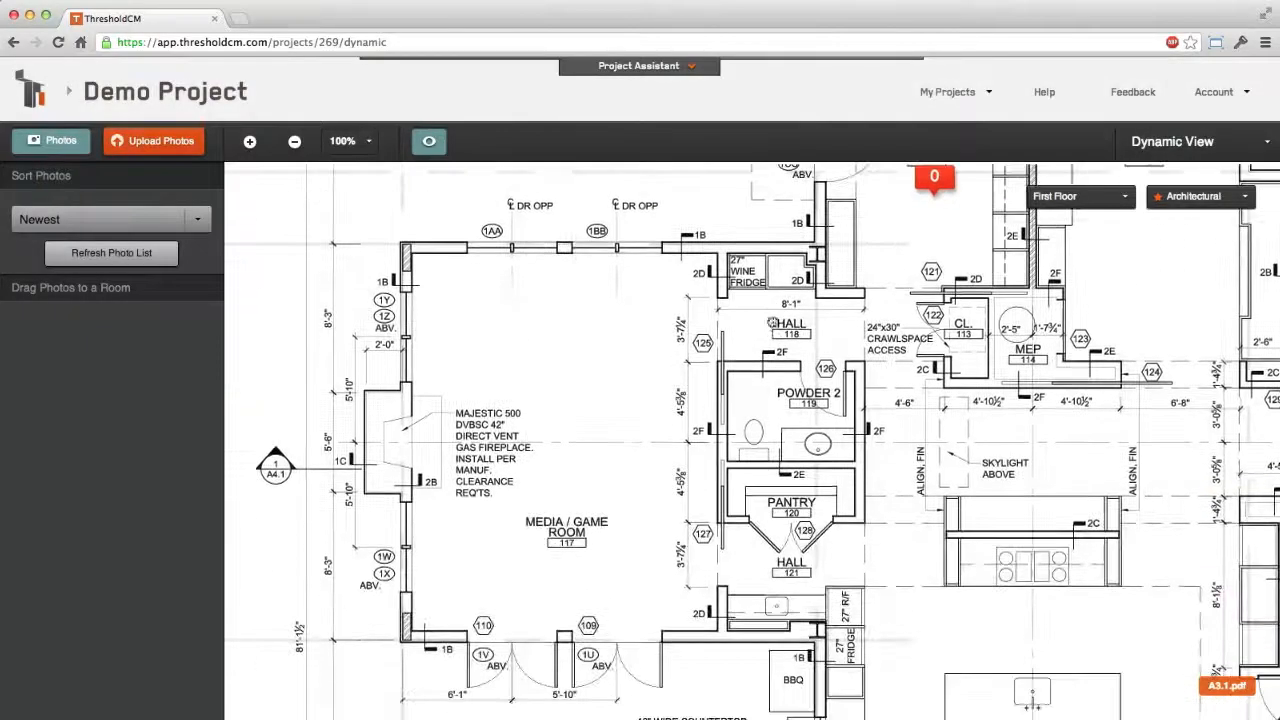
right_click(587, 413)
click(596, 422)
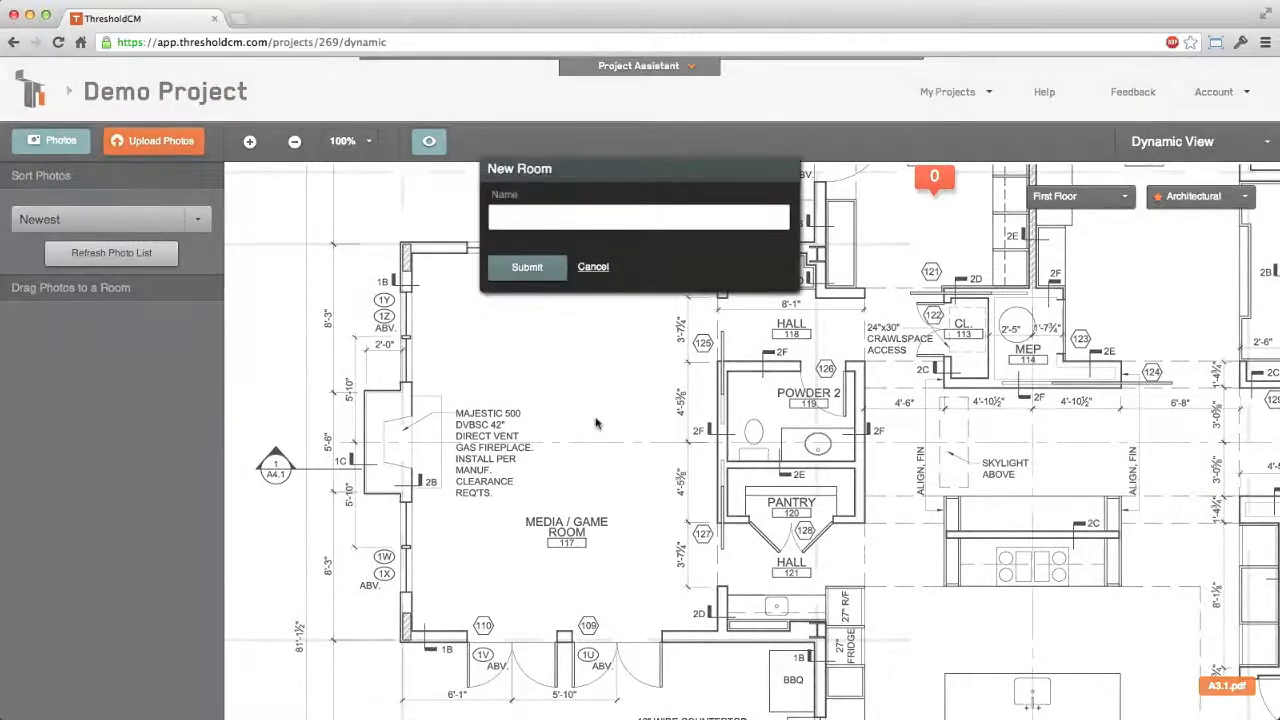
text(Medi)
key(Return)
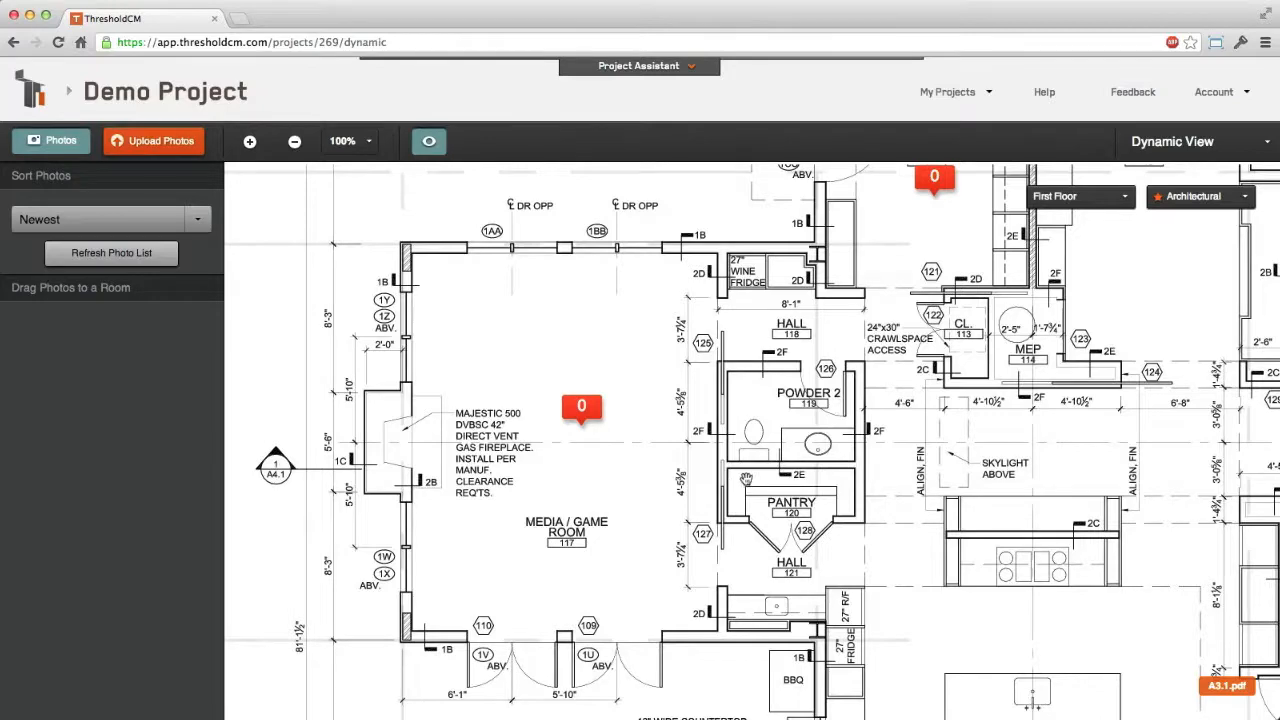
View the First Floor structural plan with its room markers, and switch to the Second Floor set to examine plan A3.2
click(1180, 205)
click(1192, 243)
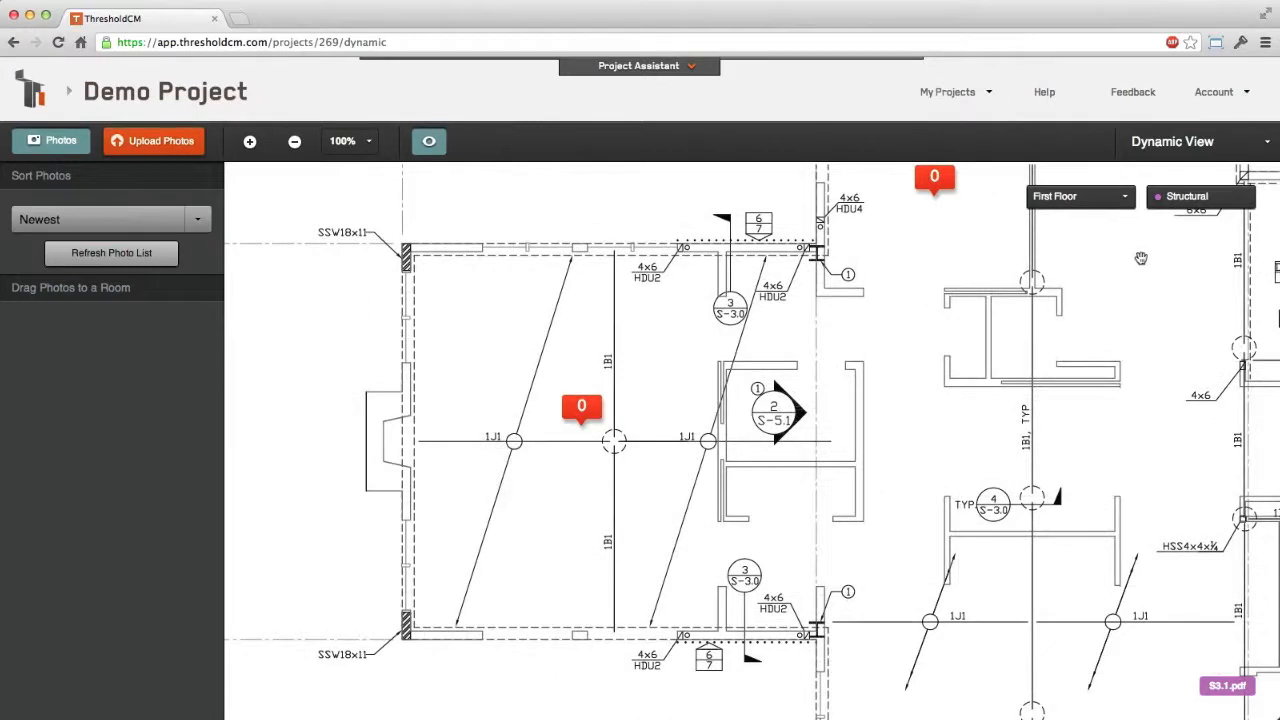
click(1077, 197)
click(1077, 238)
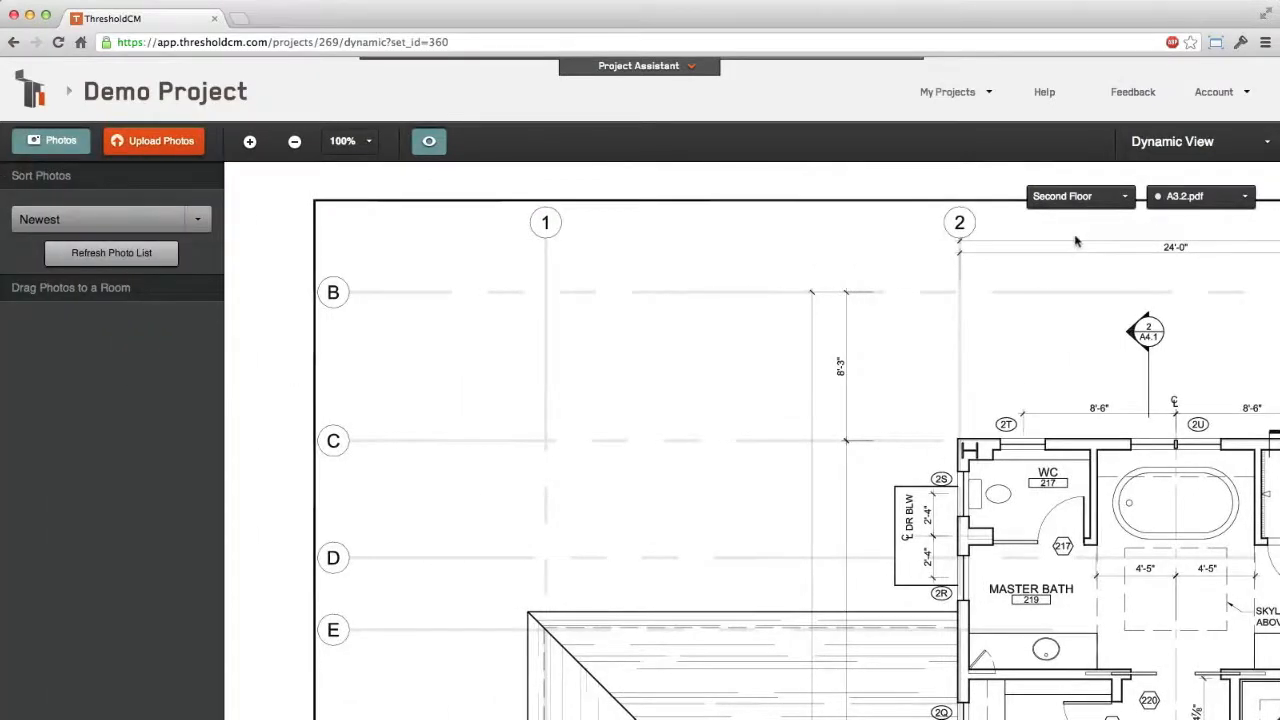
drag(1186, 472, 1158, 357)
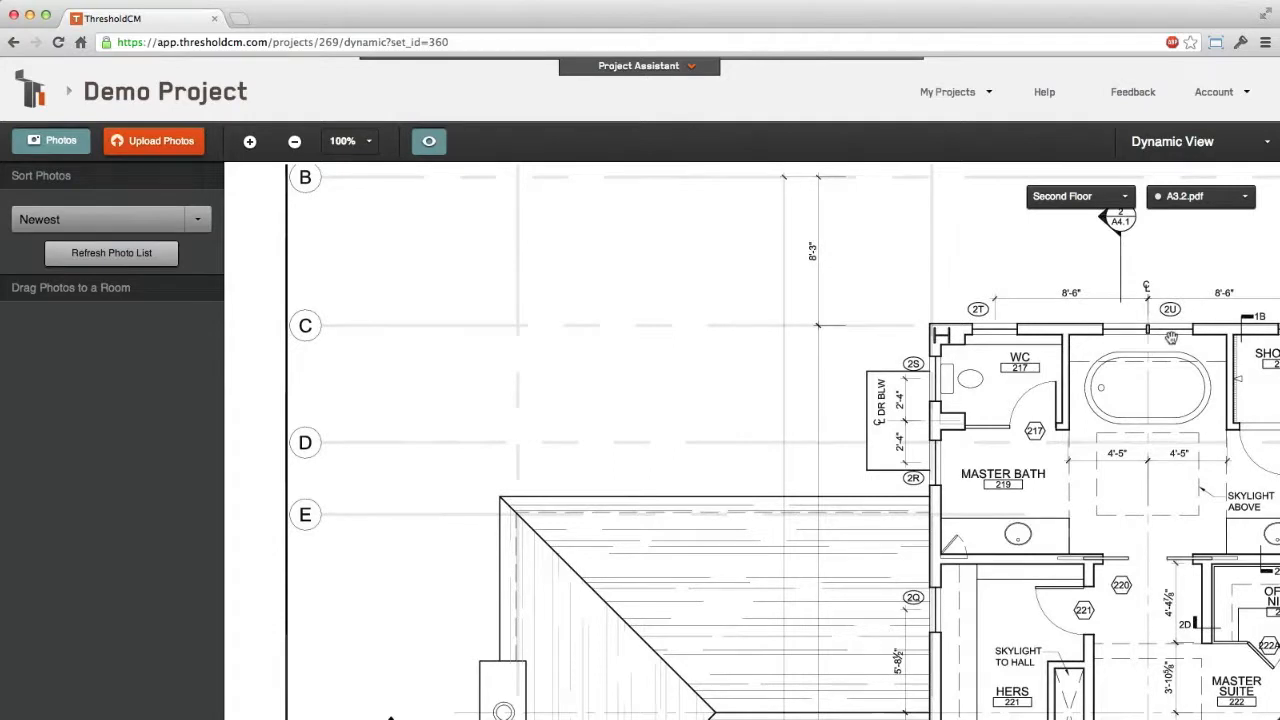
Add a room named Master at the Master Bath on Second Floor plan A3.2, and switch the view to structural plan S3.2
right_click(1026, 448)
click(1046, 455)
text(Master)
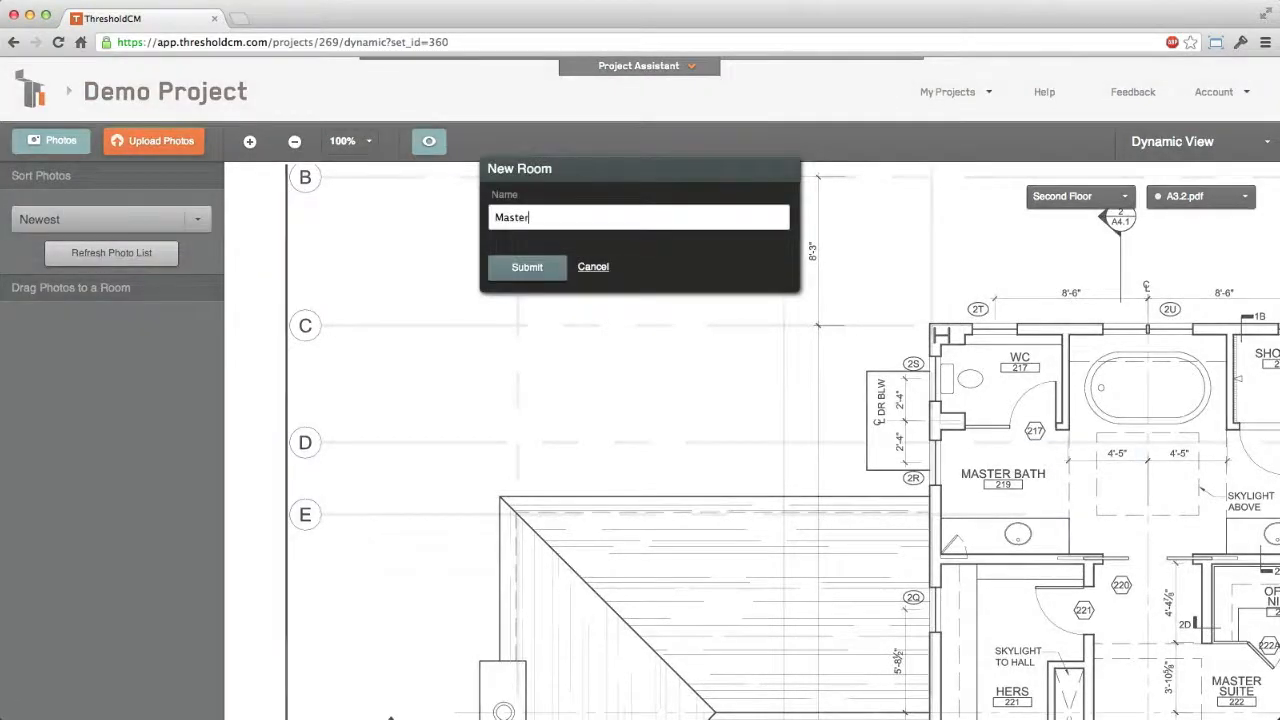
key(Return)
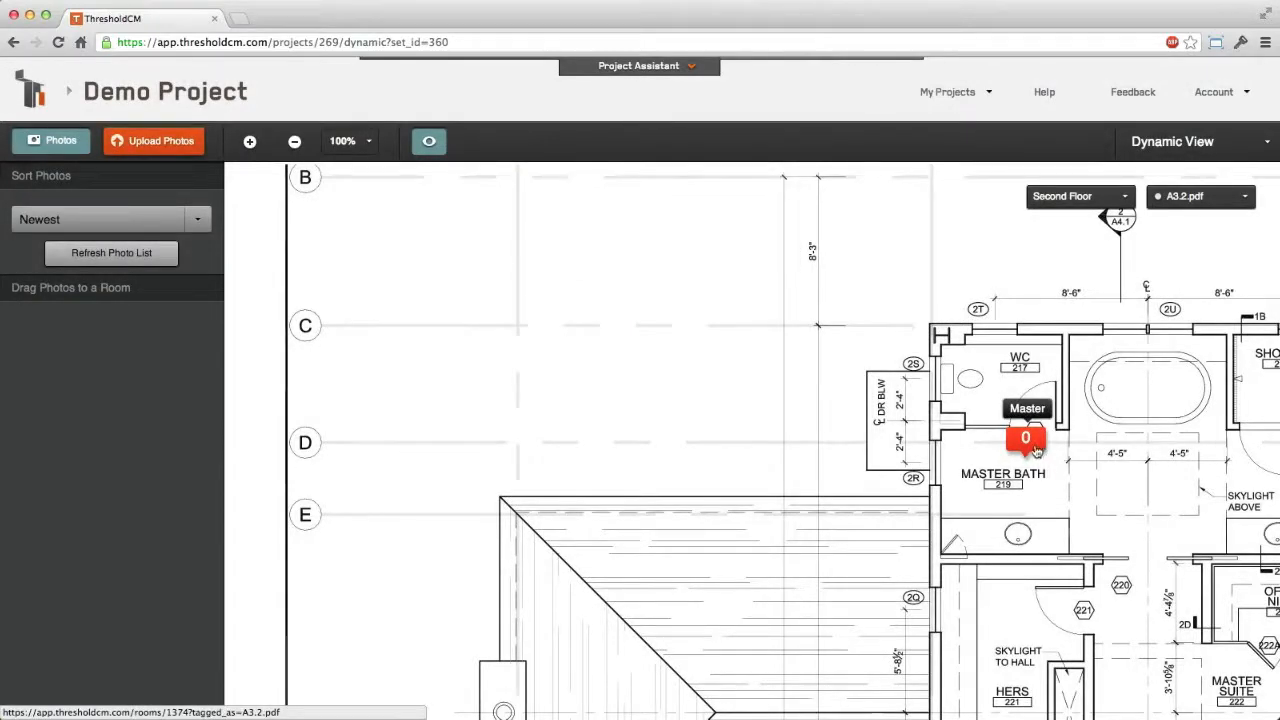
click(1190, 198)
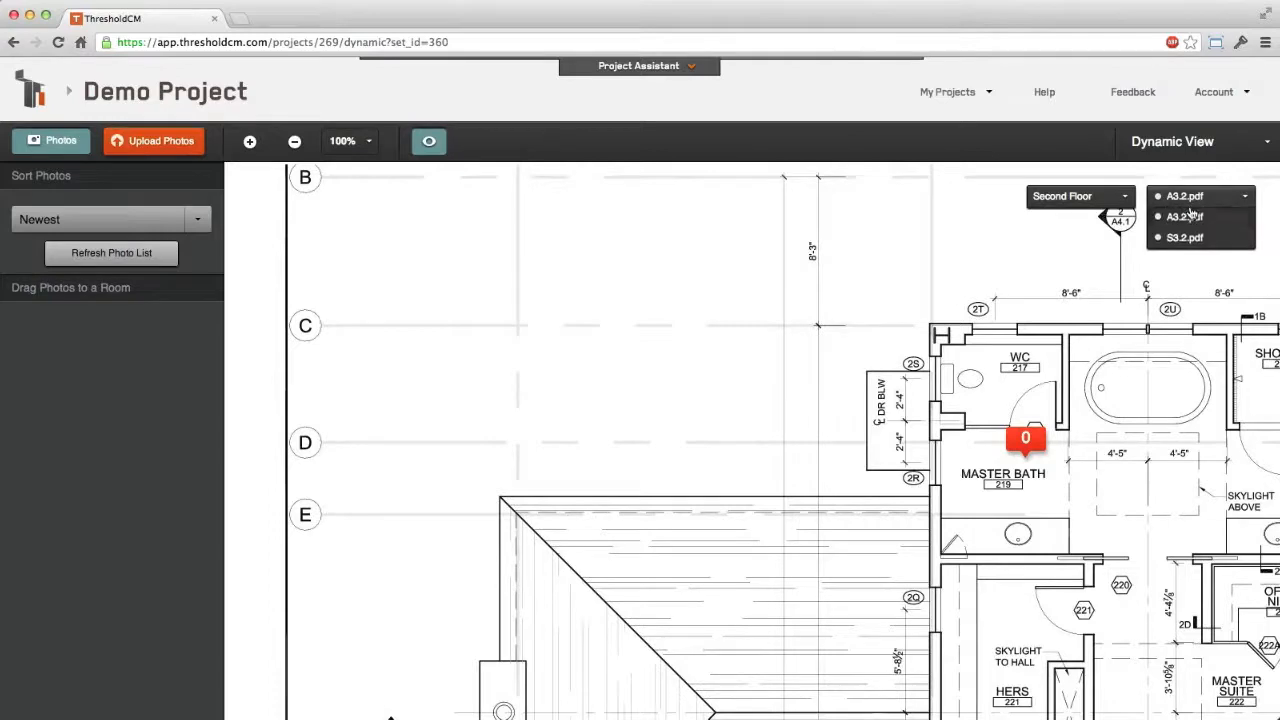
click(1188, 236)
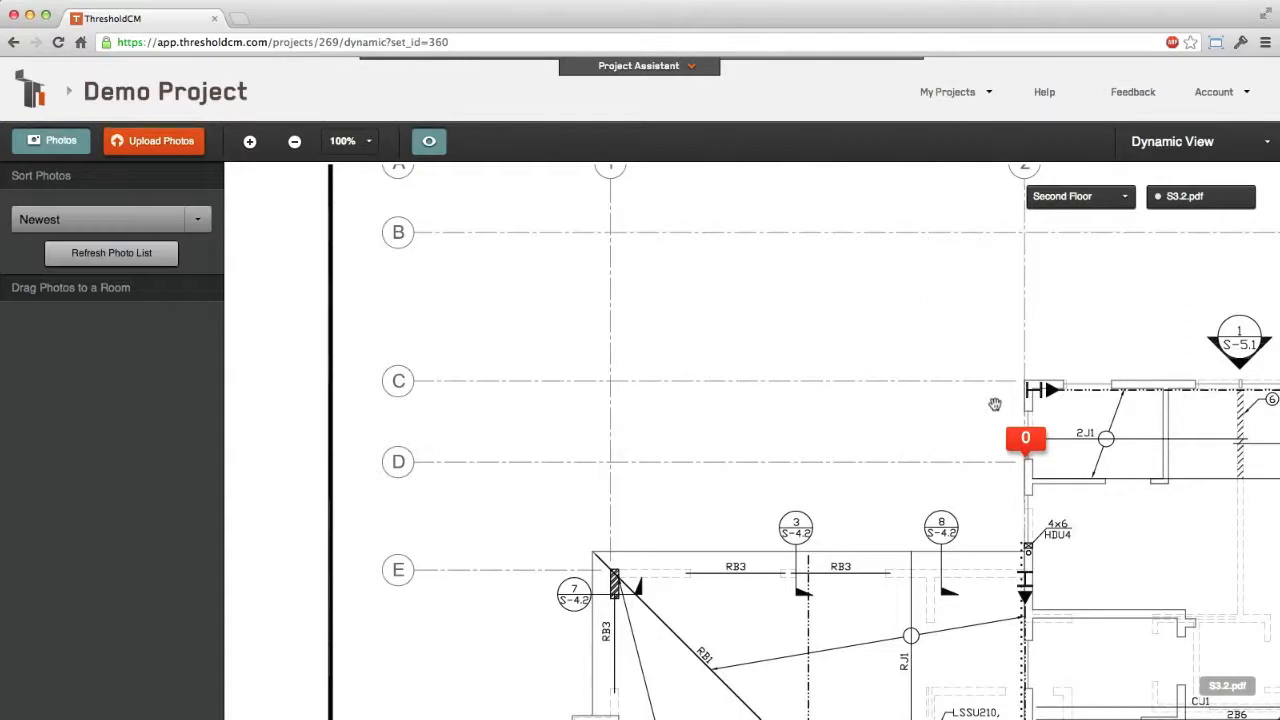
Upload the photos IMG_3972.JPG, IMG_3999.JPG and IMG_4000.JPG from the Construction photos folder to the project
click(135, 146)
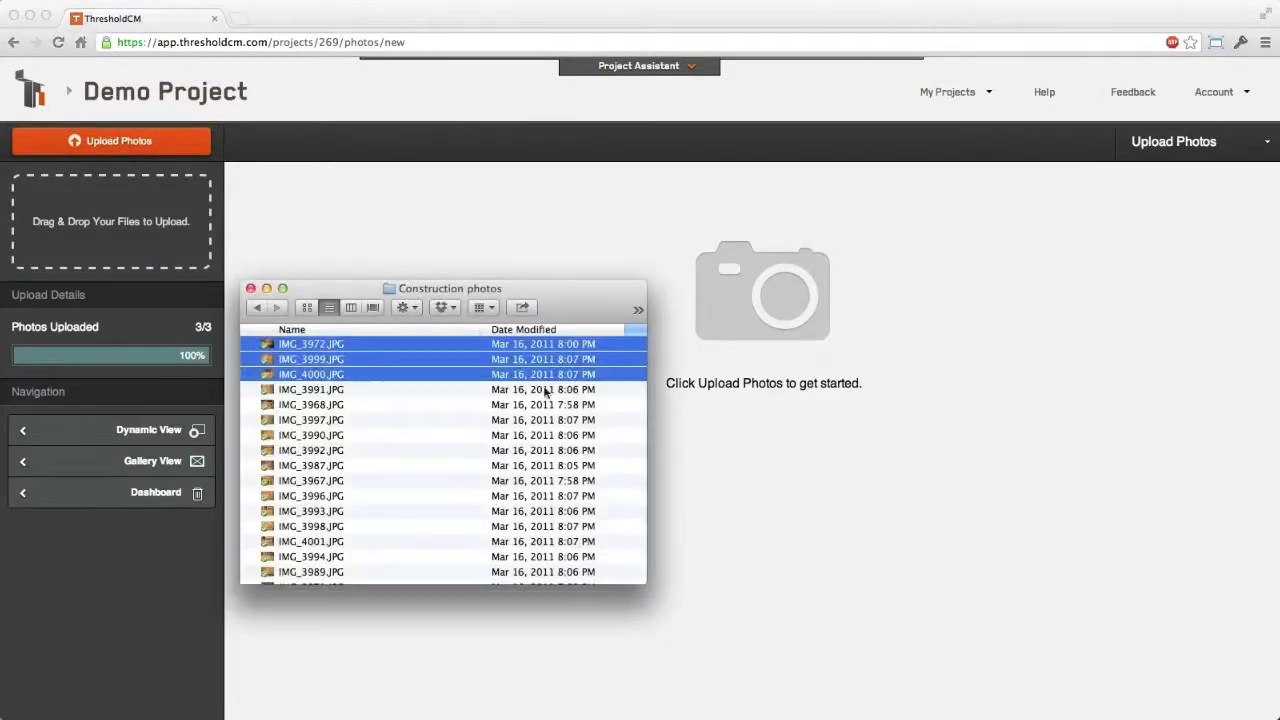
drag(310, 364, 486, 177)
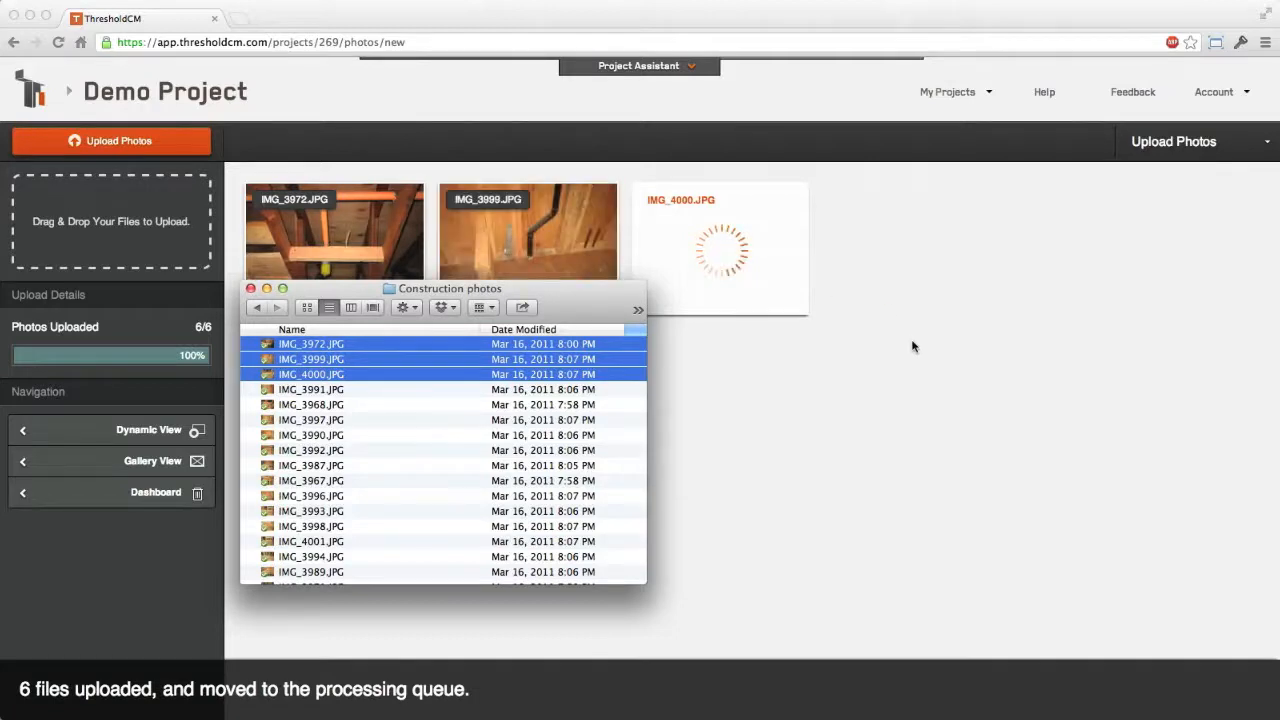
click(914, 266)
Return to Dynamic View and assign all three uploaded photos to the Mud Room marker on the First Floor architectural plan
click(1178, 145)
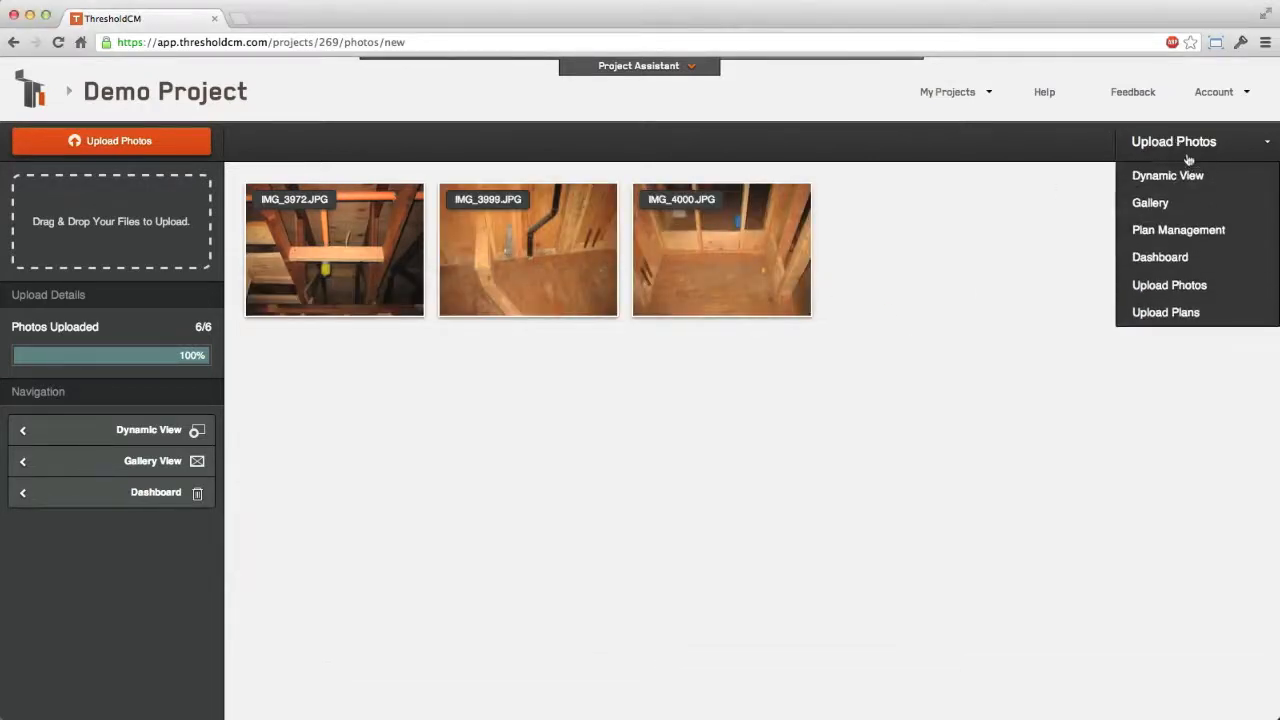
click(1185, 176)
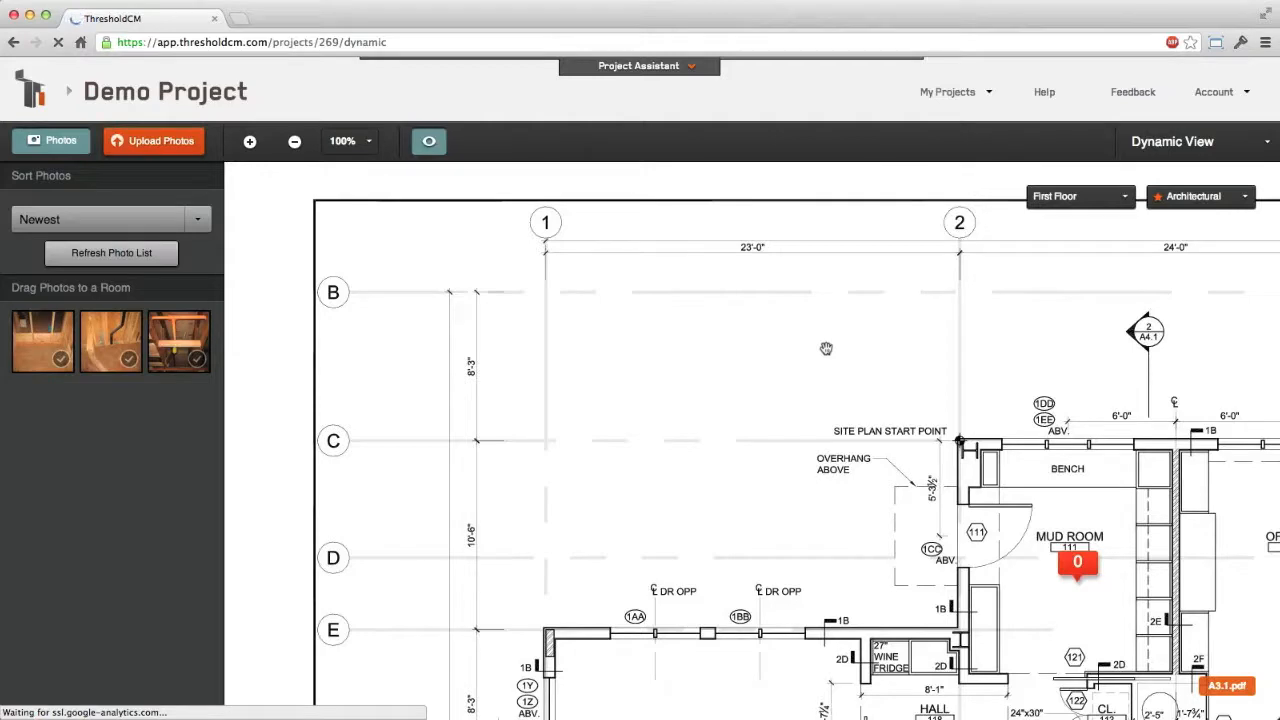
drag(860, 618, 510, 425)
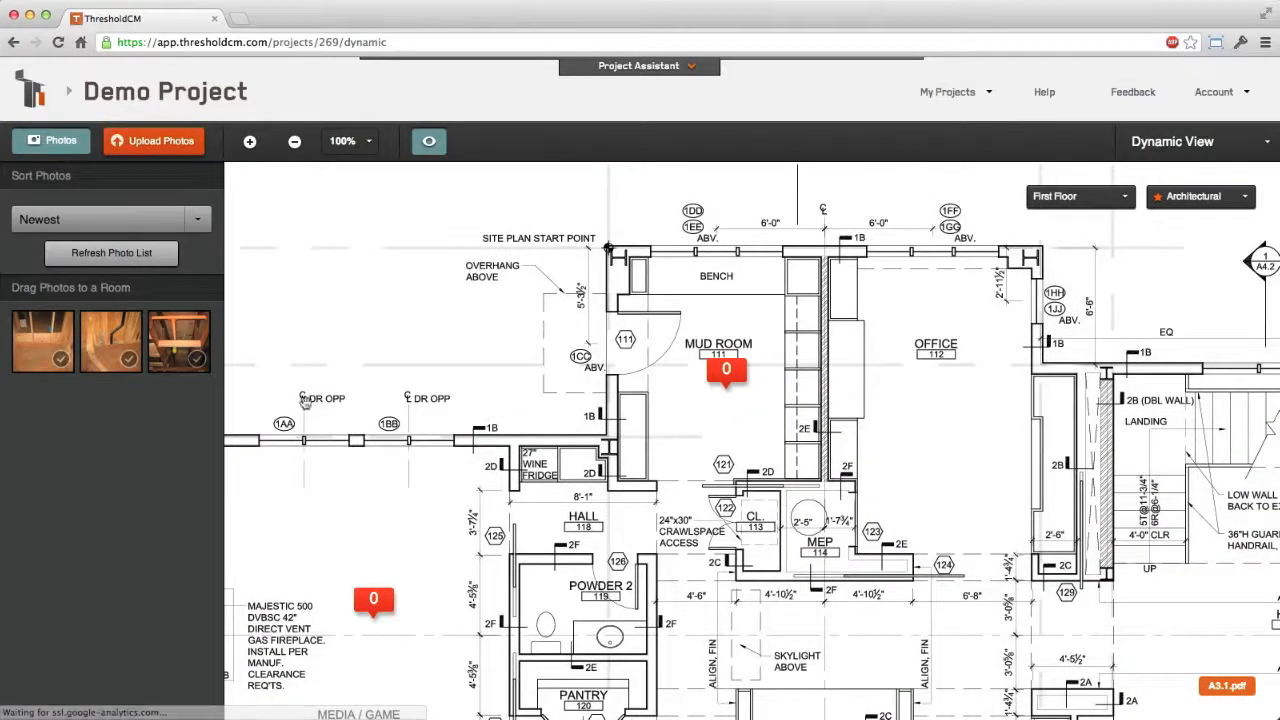
drag(174, 338, 729, 373)
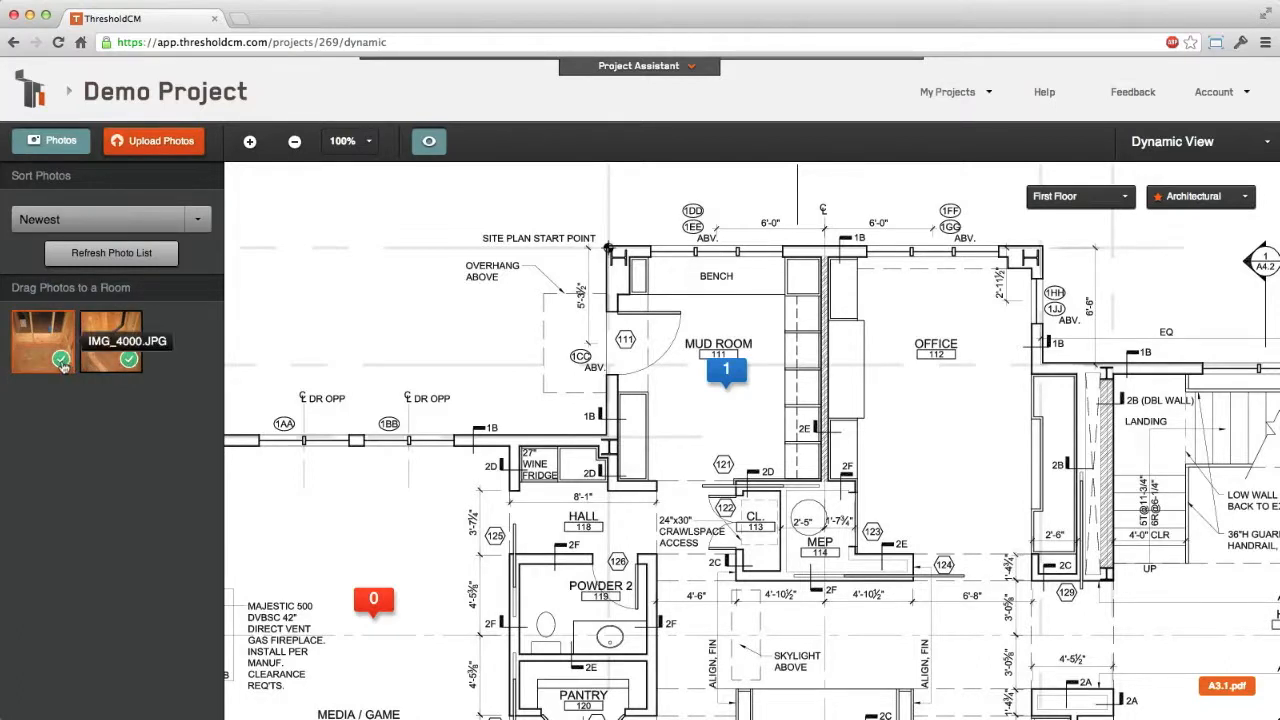
drag(126, 332, 728, 372)
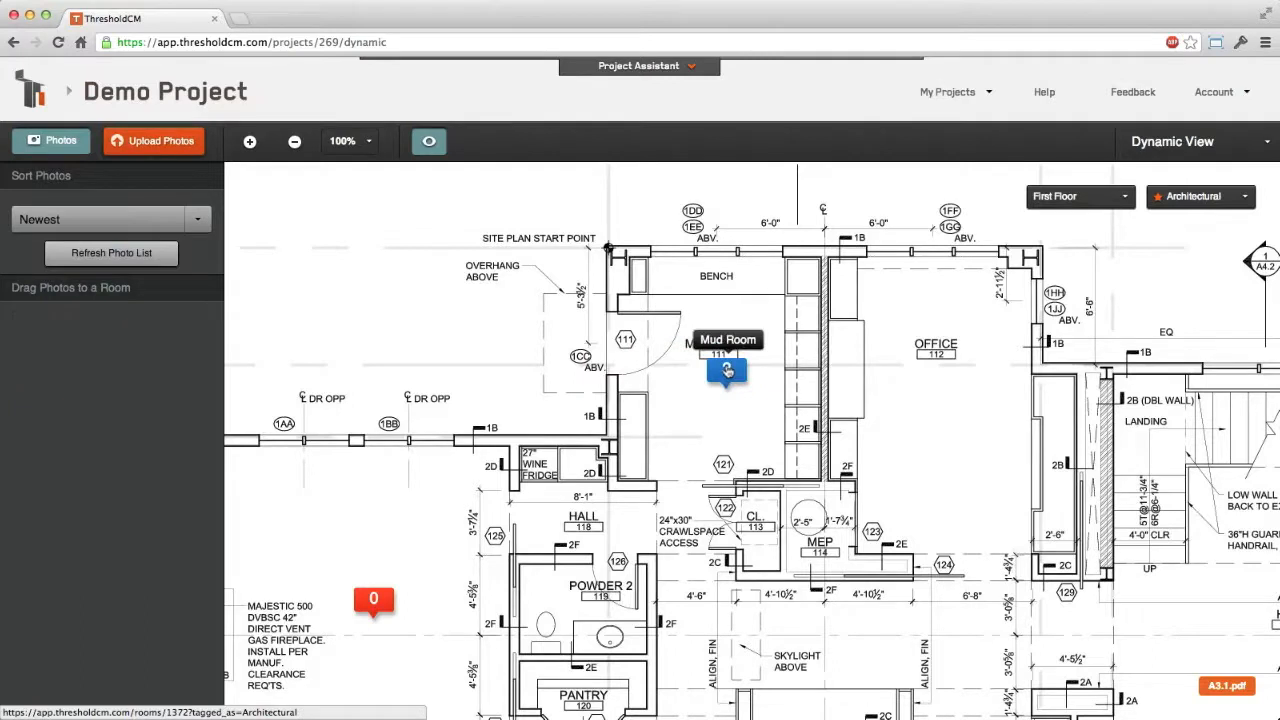